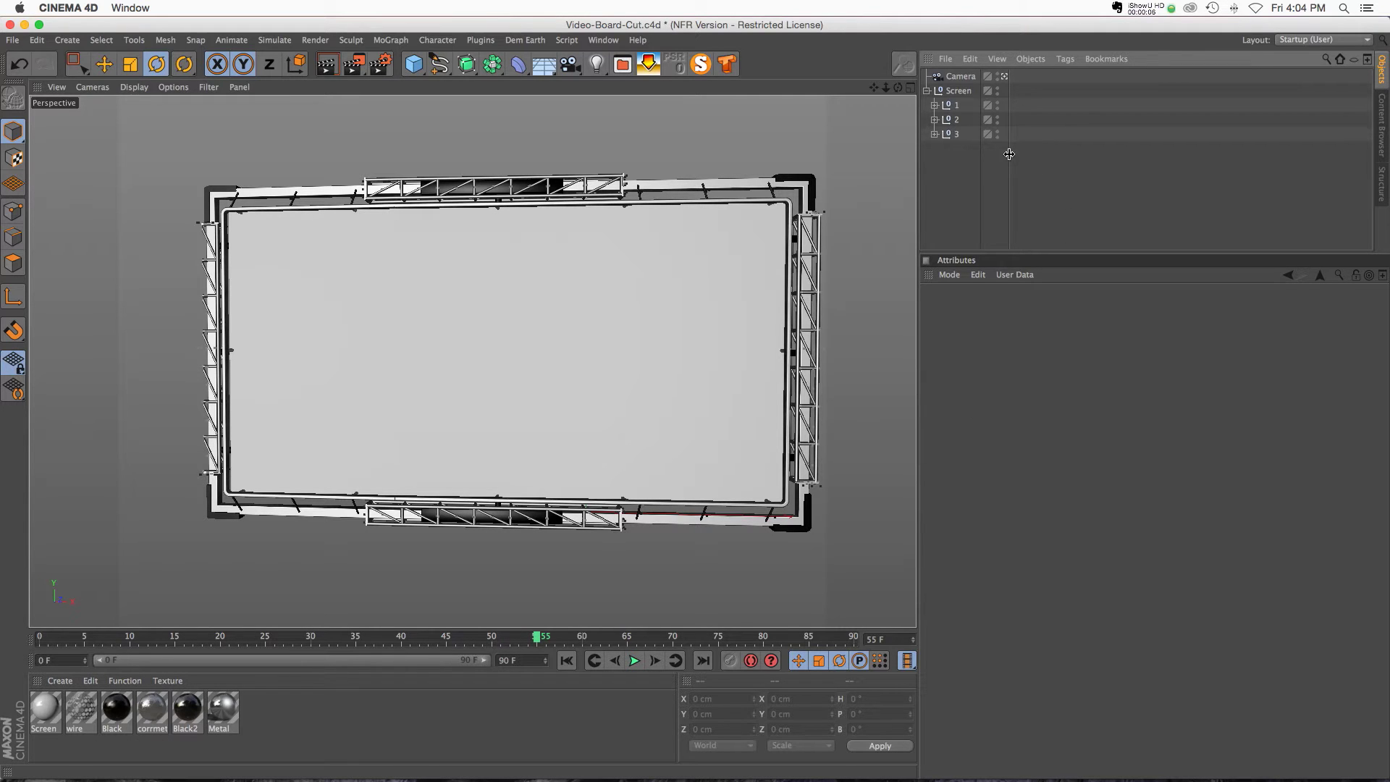
Switch to Chrome to examine the Eyedesyn tutorial page about folding objects with joints and Pose Morph, and return to Cinema 4D
left_click_drag(898, 87, 872, 88)
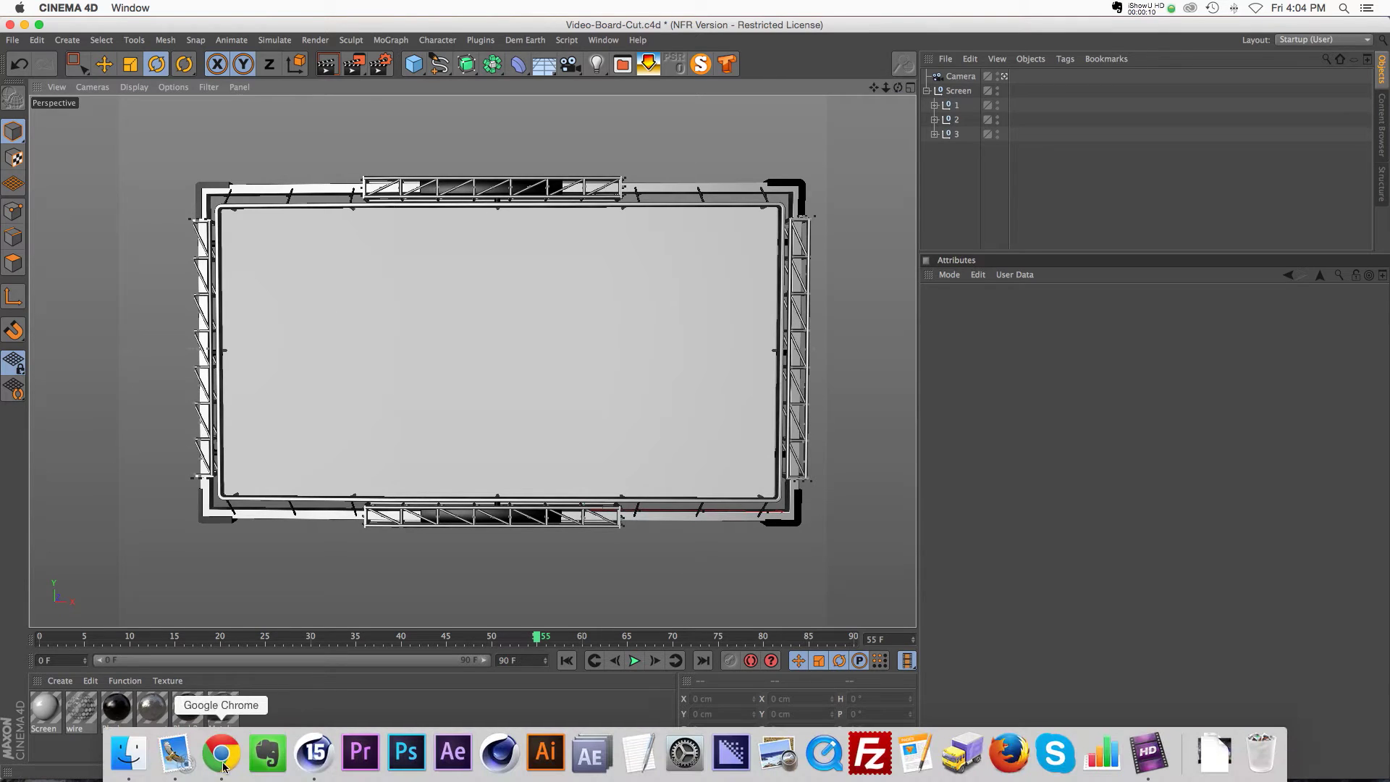
left_click(223, 765)
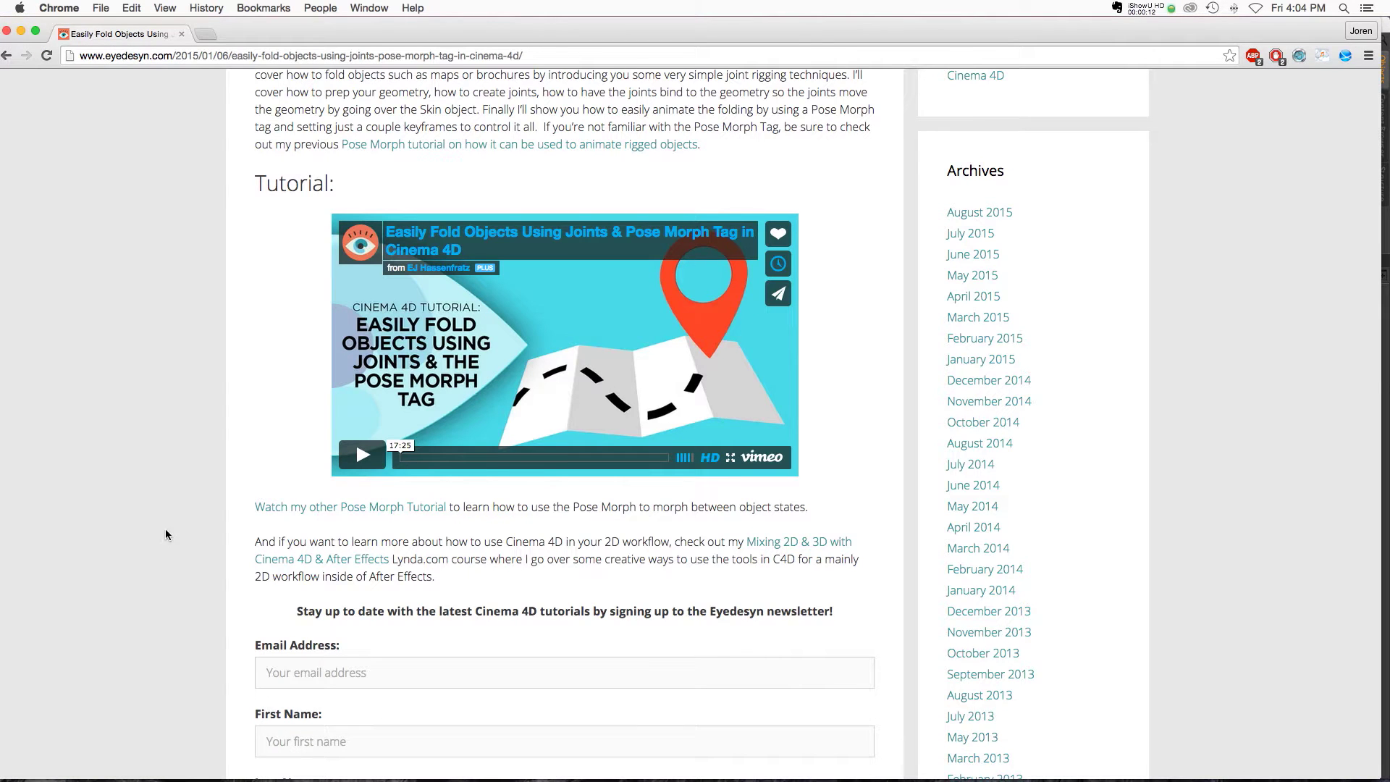
scroll(166, 534, "up", 2)
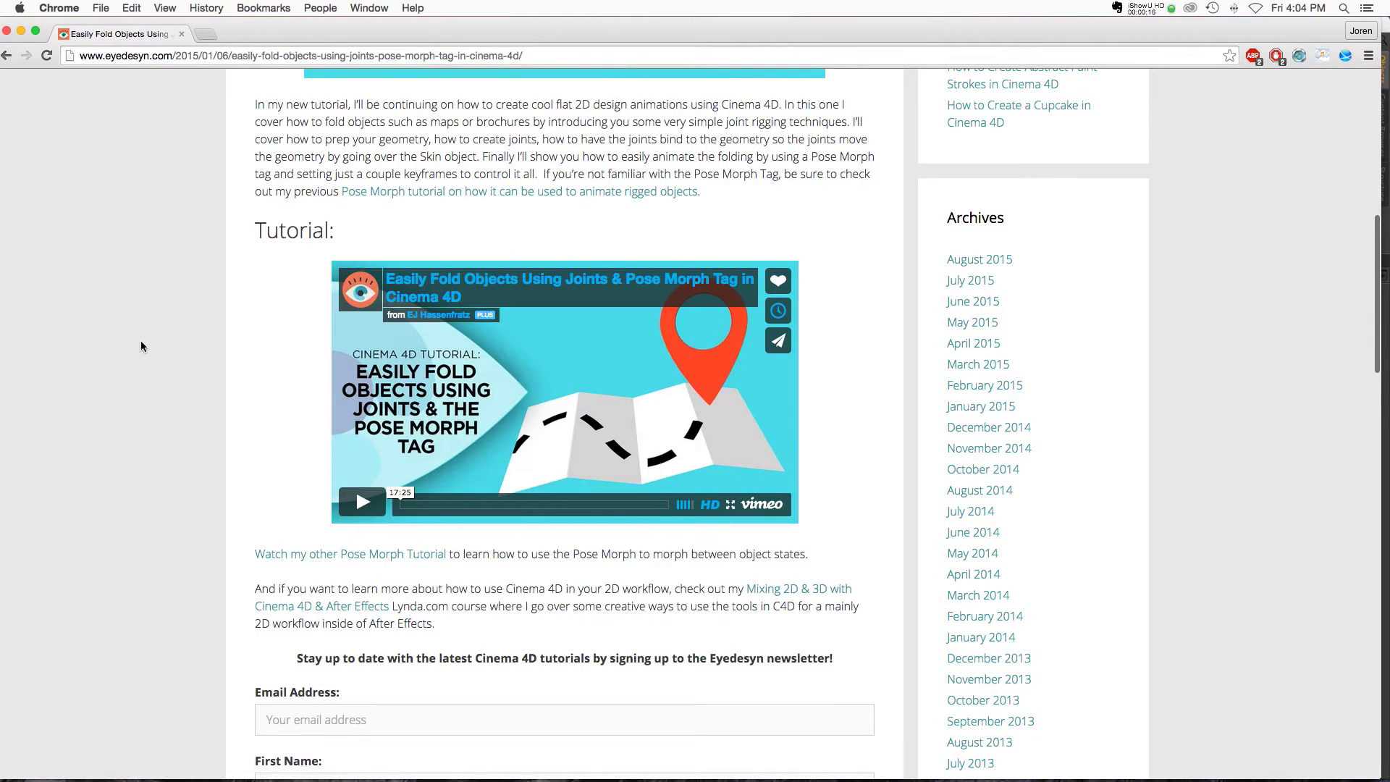
scroll(478, 555, "down", 3)
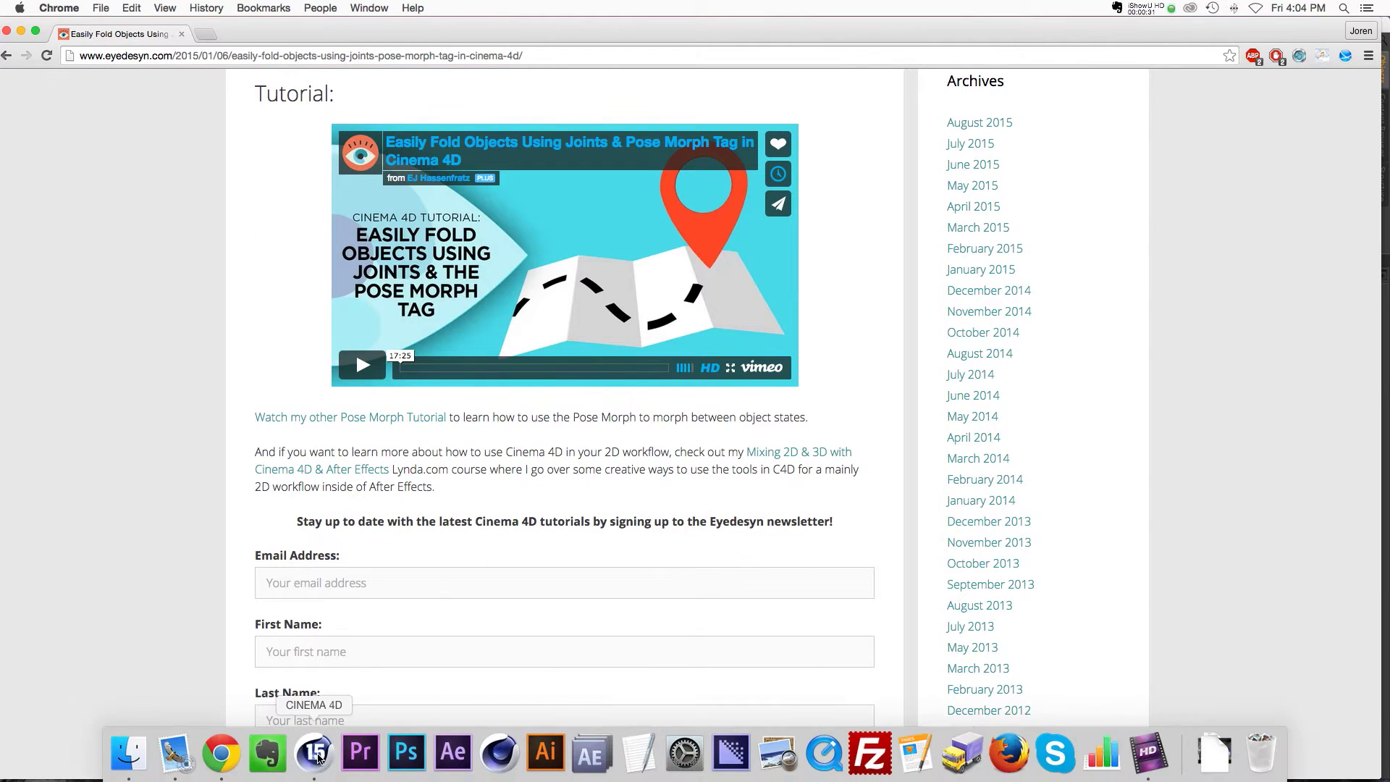
left_click(314, 772)
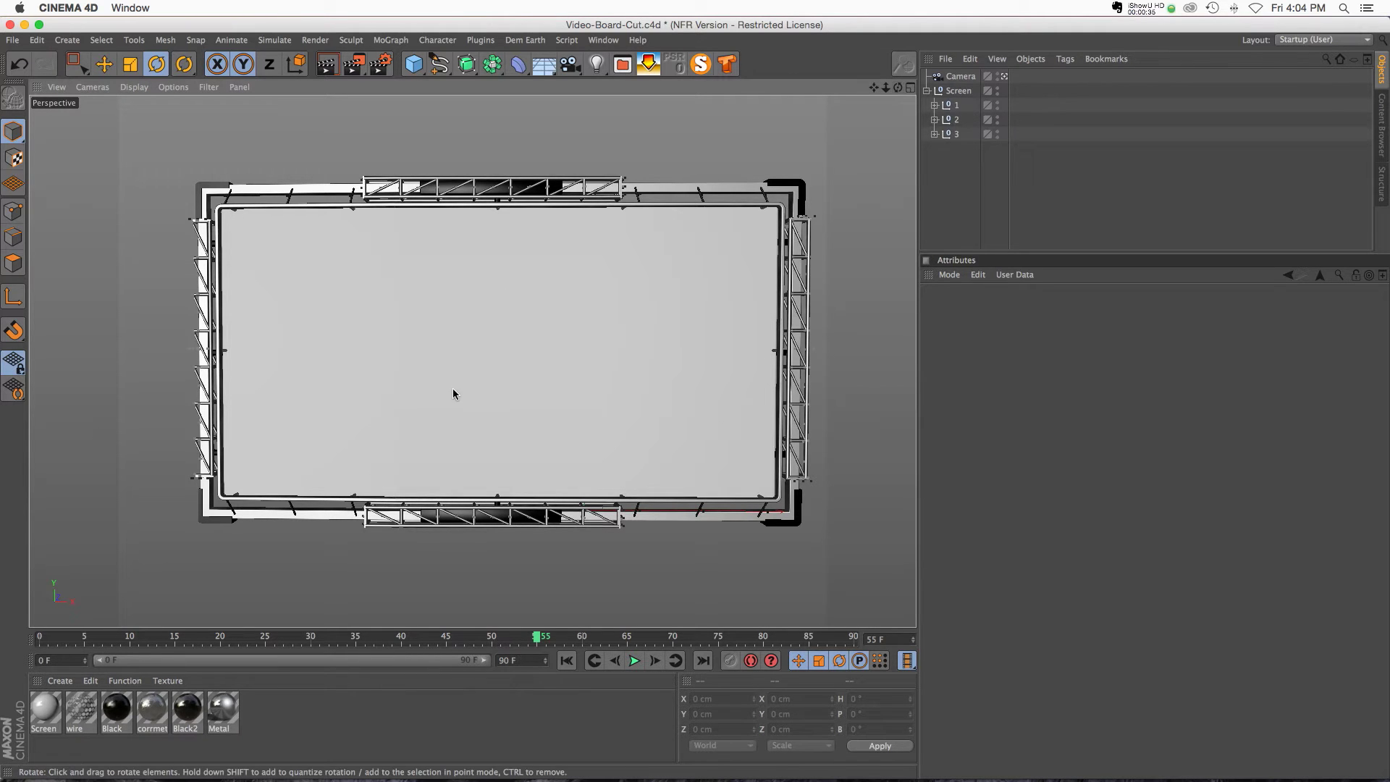
Move screen segments 1 and 3 sideways along X, away from the middle segment, to separate the three parts of the board
left_click_drag(463, 387, 530, 327, "alt")
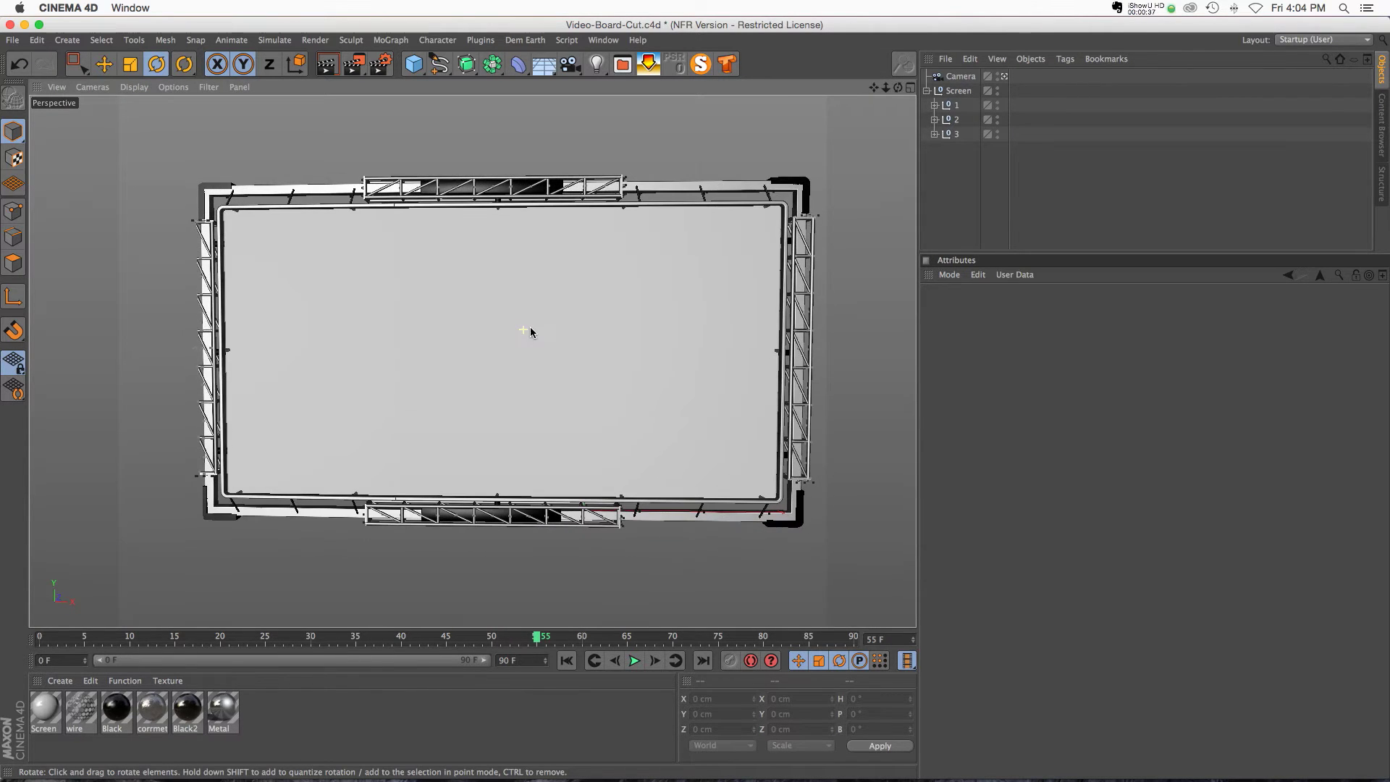
left_click(956, 105)
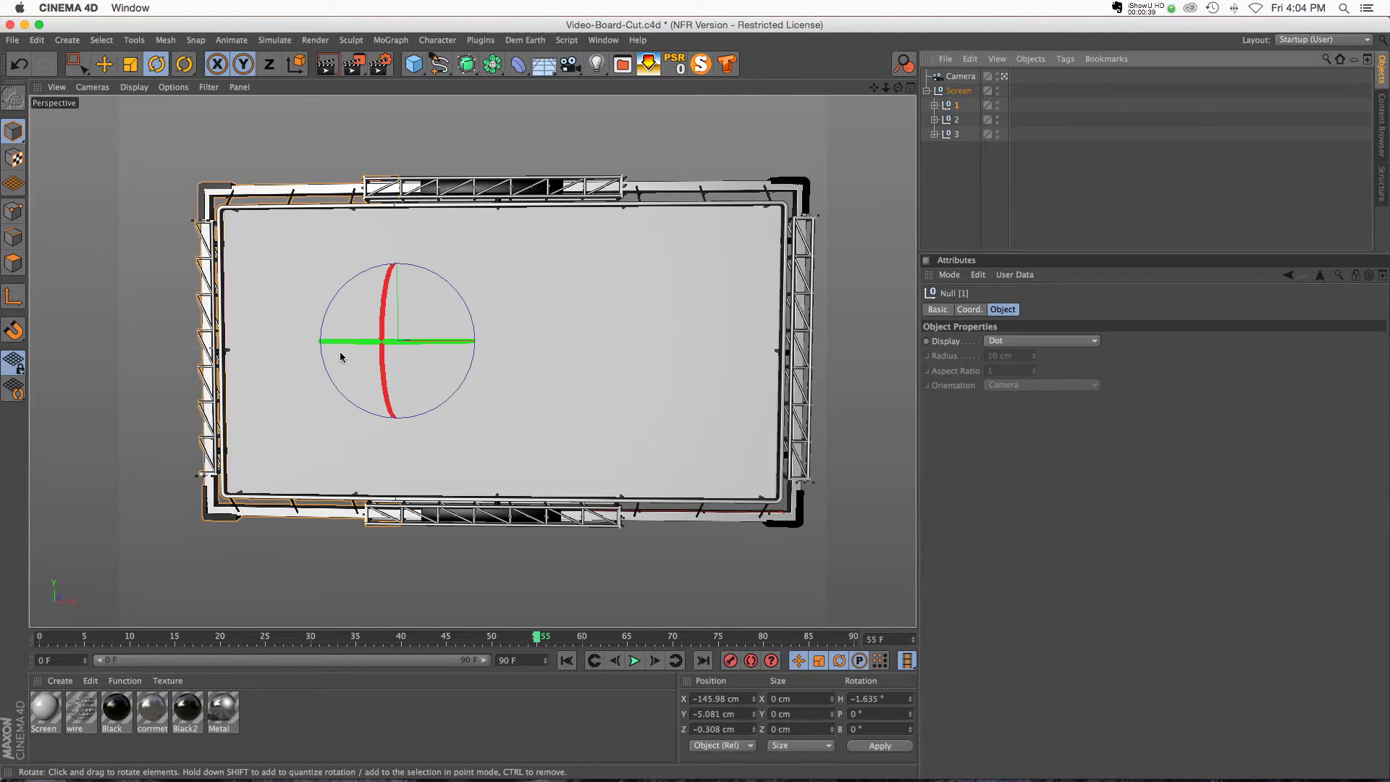
key("e")
left_click_drag(520, 345, 471, 341)
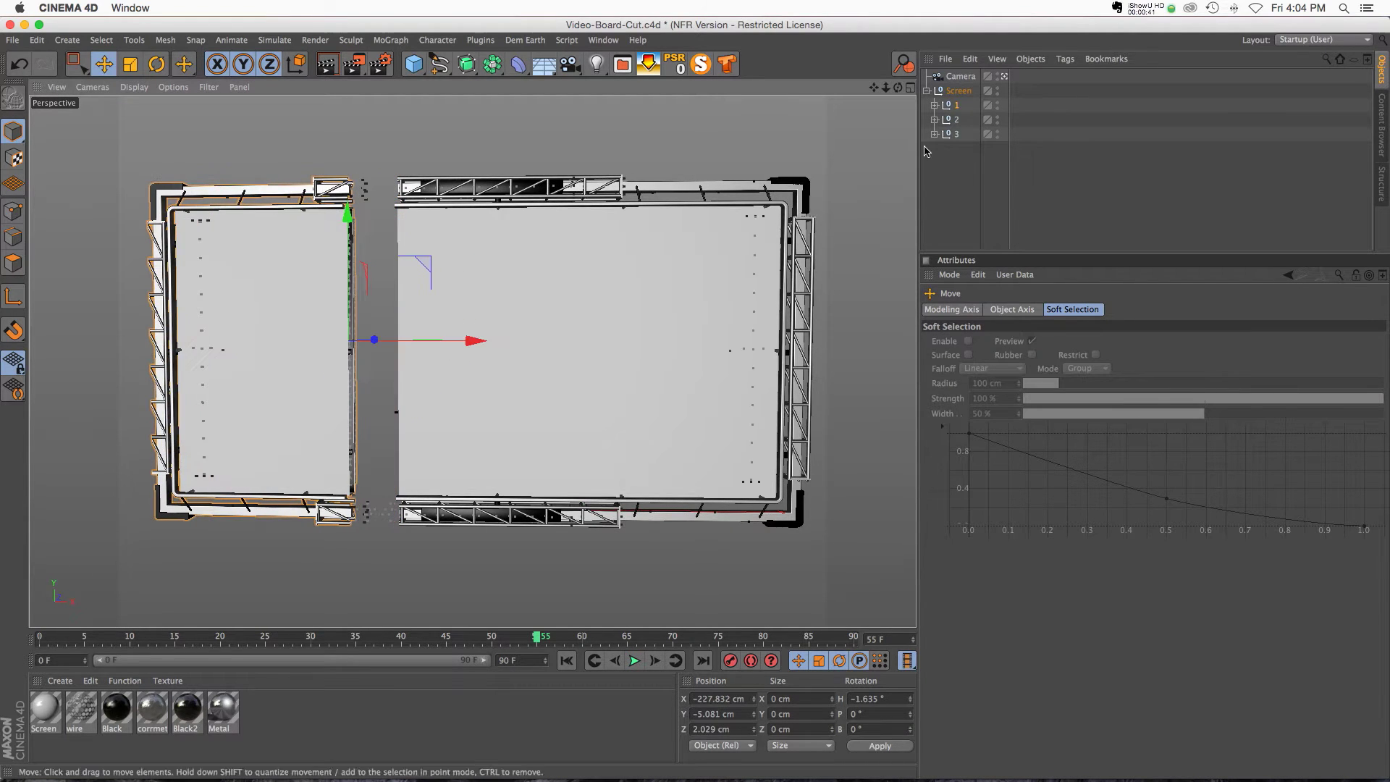
left_click(956, 134)
left_click_drag(734, 350, 782, 343)
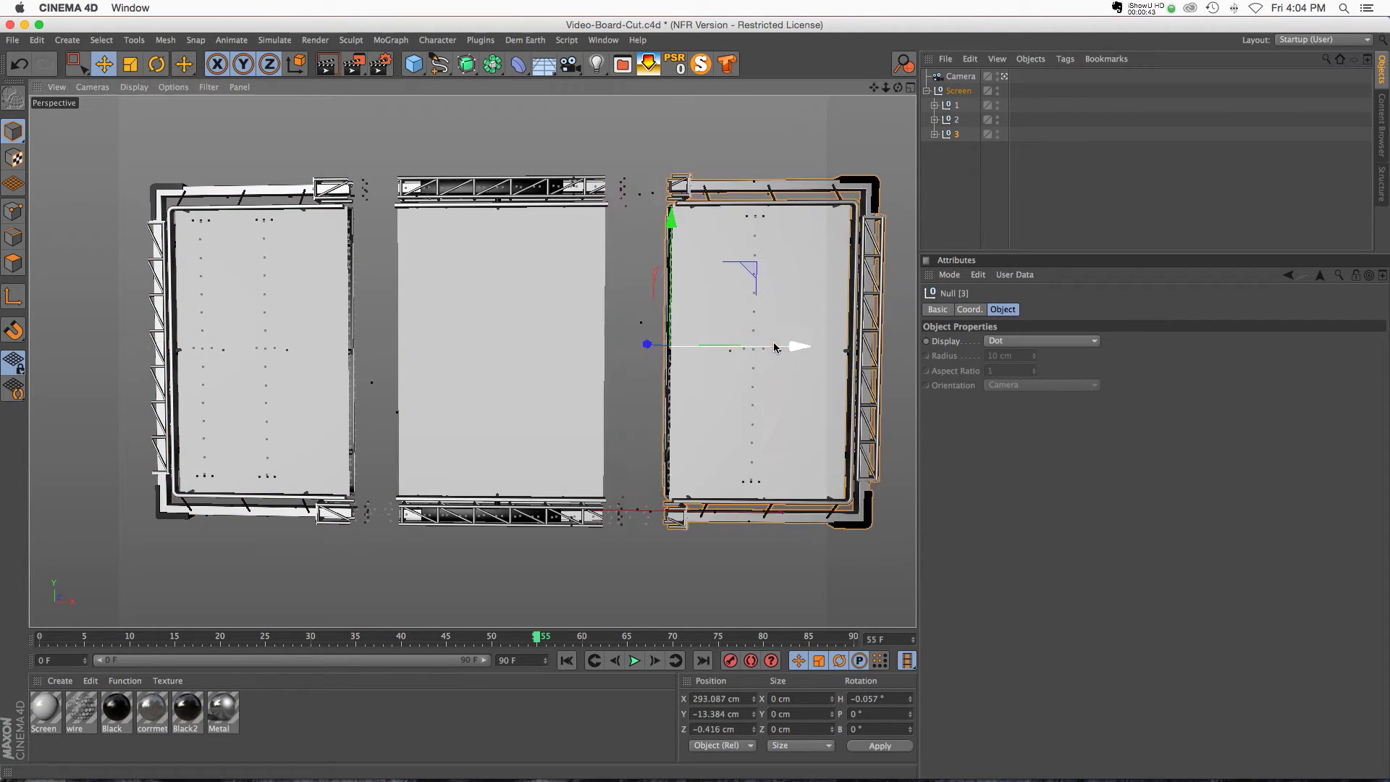
Undo the moves of segments 1 and 3 and deselect all objects
key("super+z")
key("super+z")
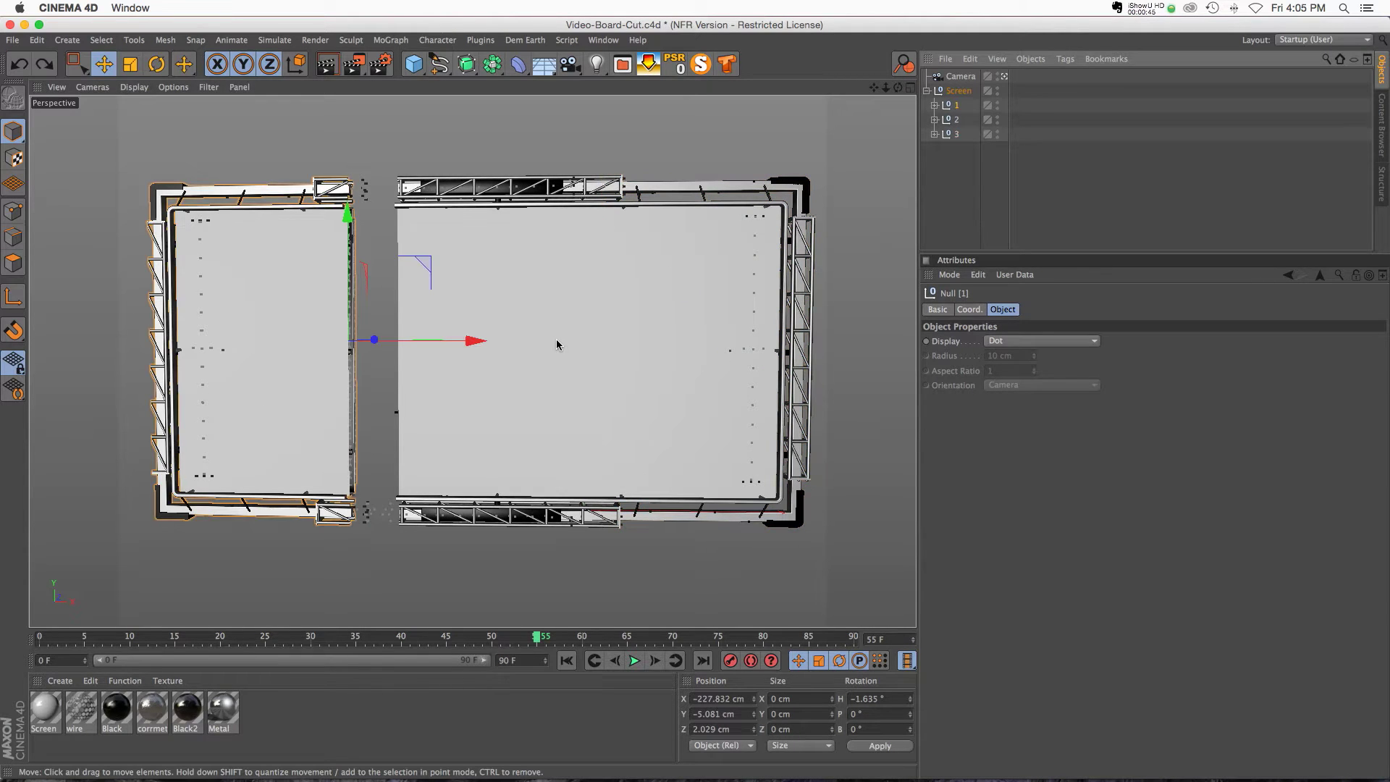
key("super+z")
mouse_move(598, 307)
left_mouse_down("alt")
mouse_move(588, 335)
mouse_move(585, 288)
left_mouse_up("alt")
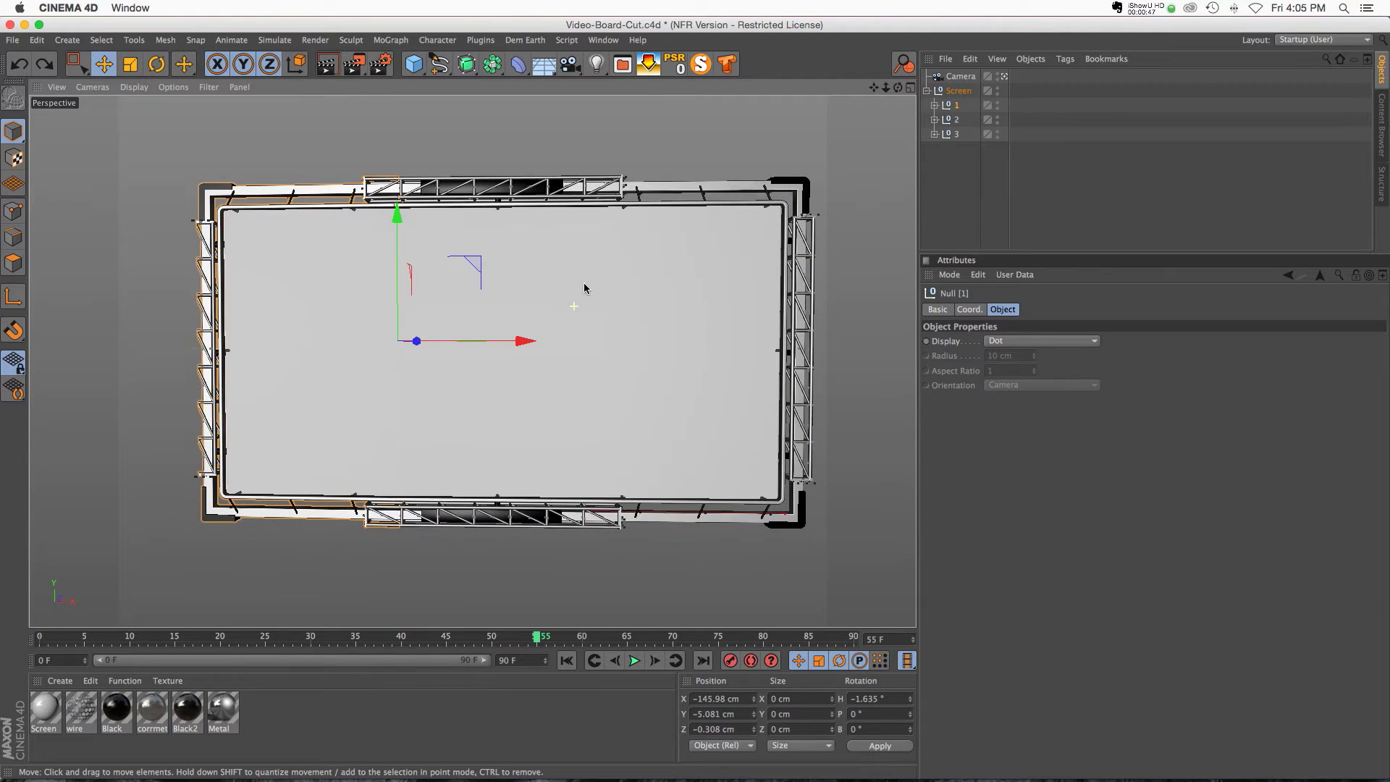
left_click_drag(886, 87, 863, 90)
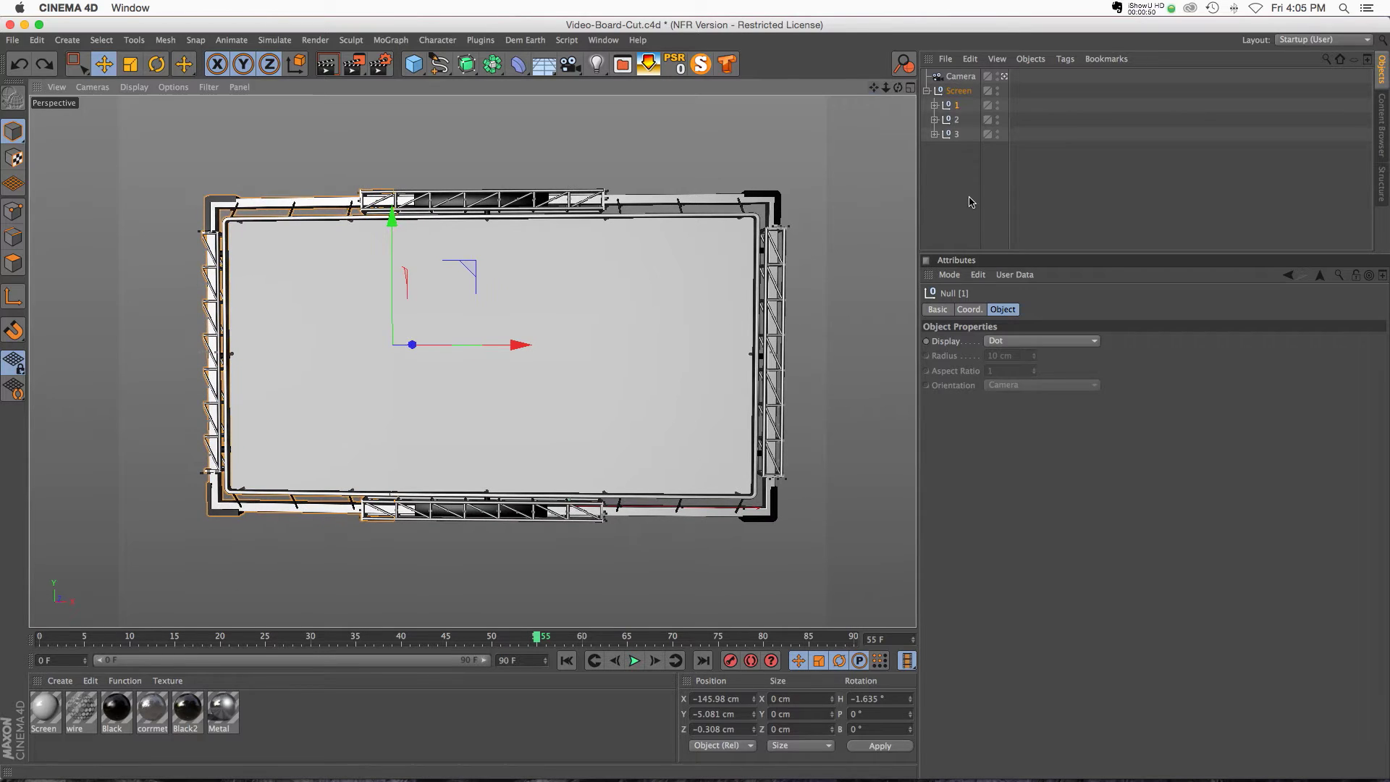
left_click(972, 201)
left_click_drag(427, 354, 418, 366, "alt")
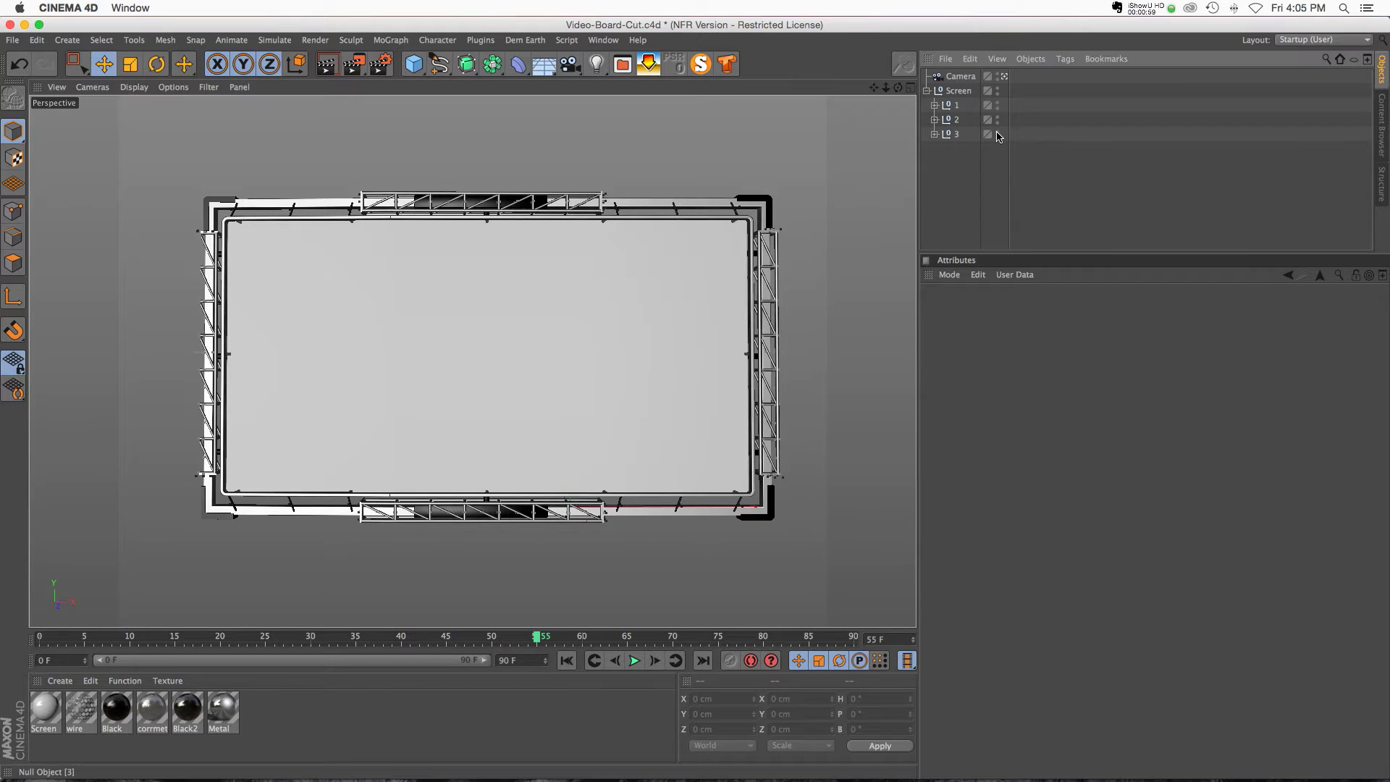
Add a Pose Morph tag to the Screen null and enable Position, Scale and Rotation mixing
right_click(957, 93)
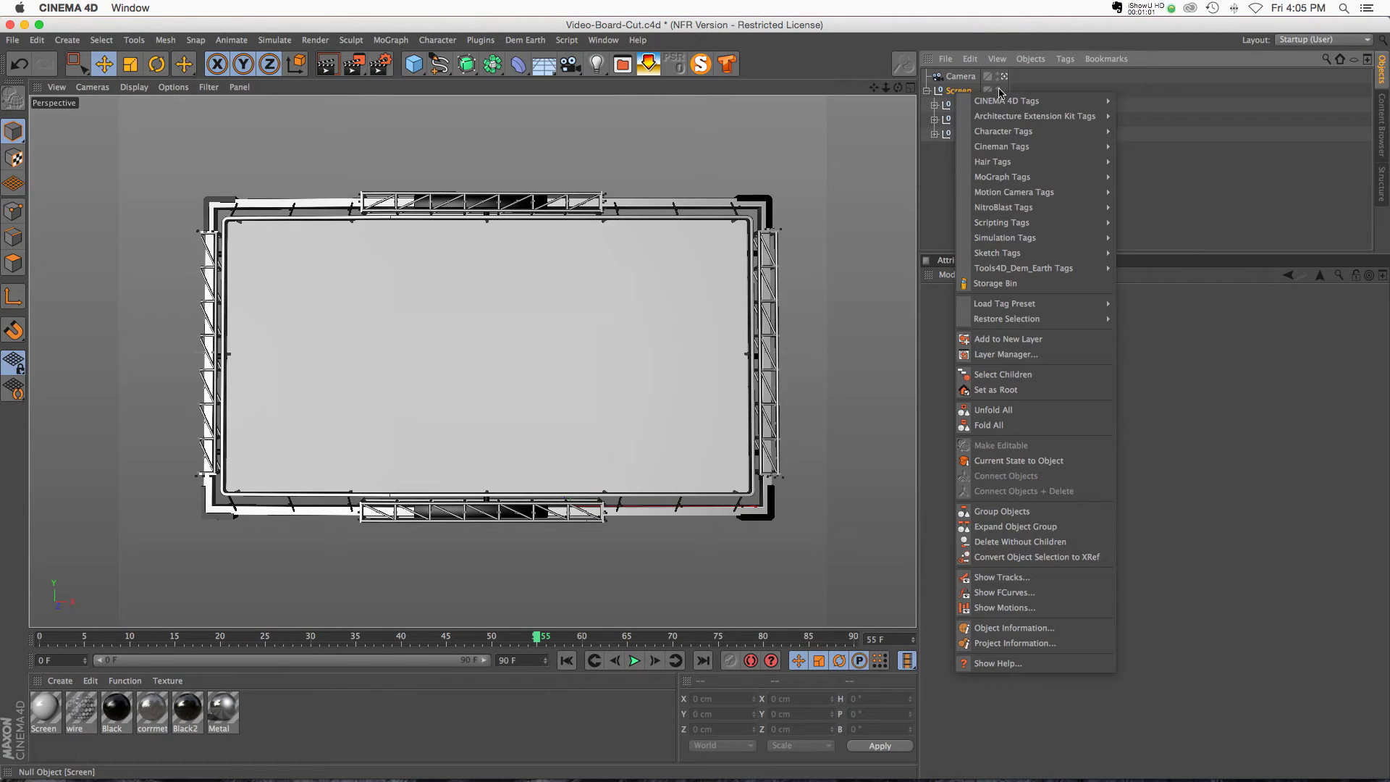
mouse_move(1050, 131)
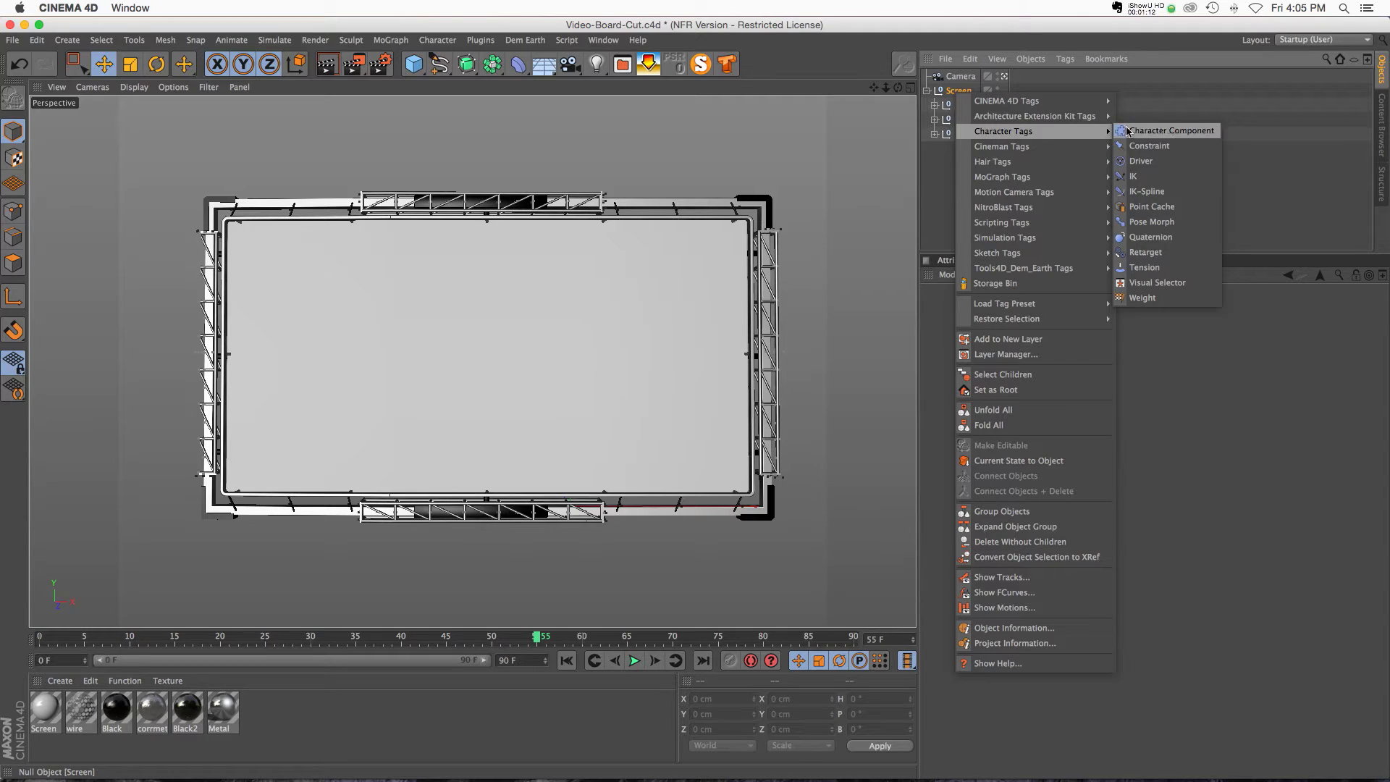
left_click(1154, 223)
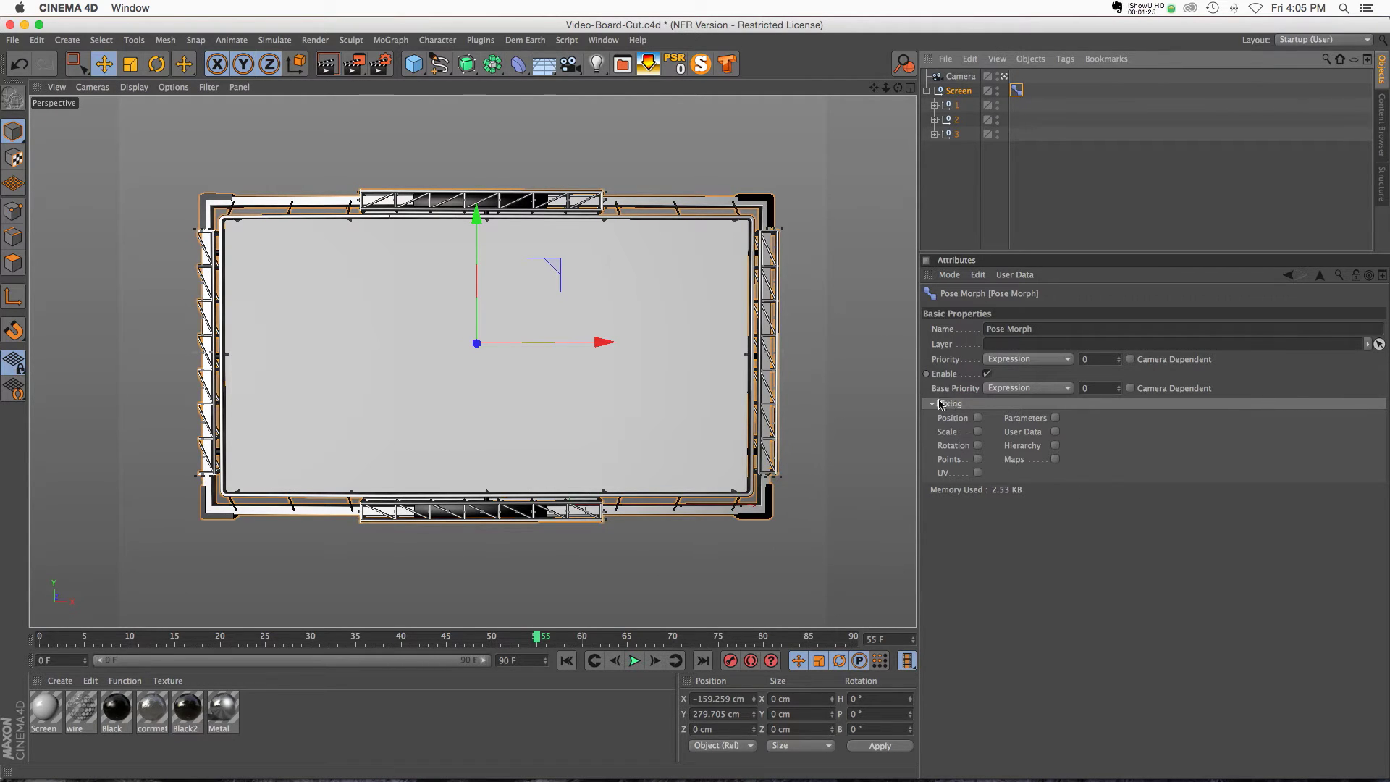
left_click(978, 418)
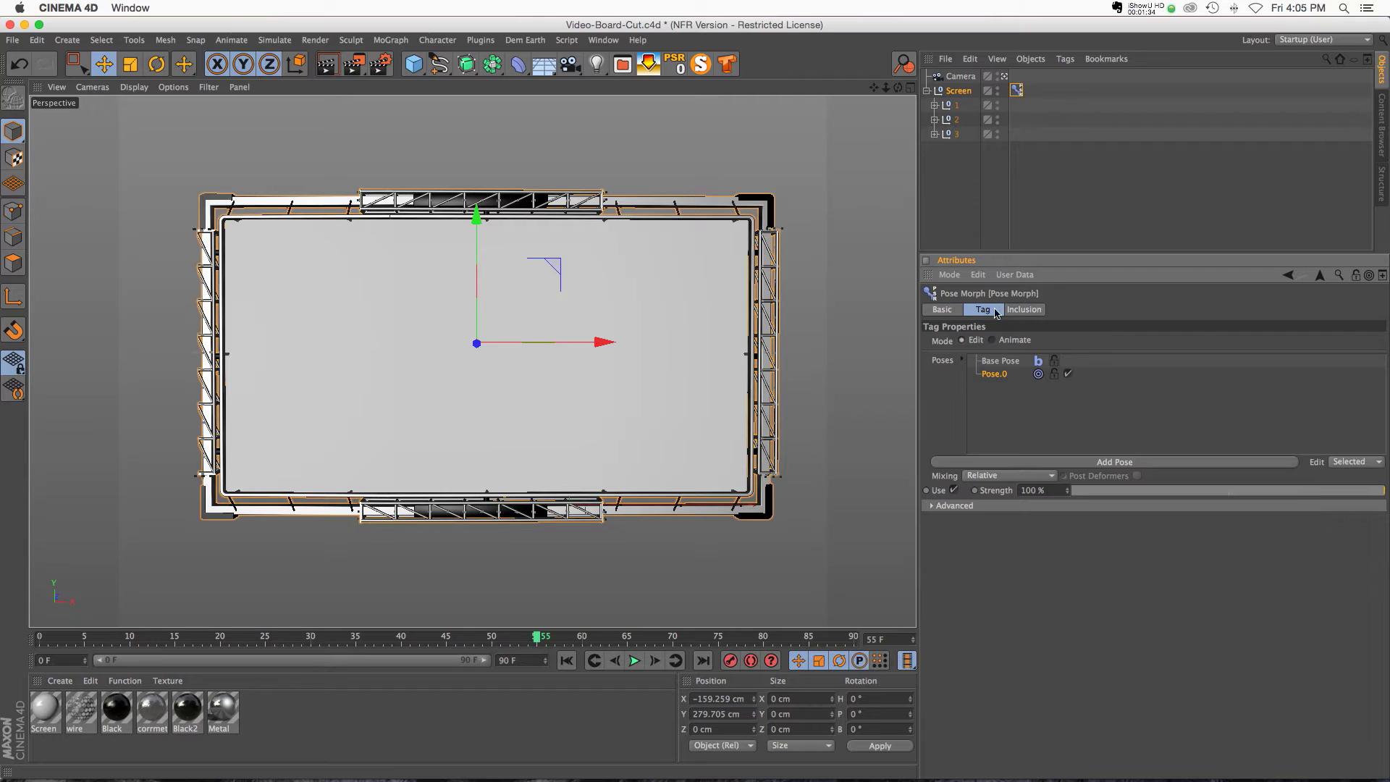
left_click(939, 310)
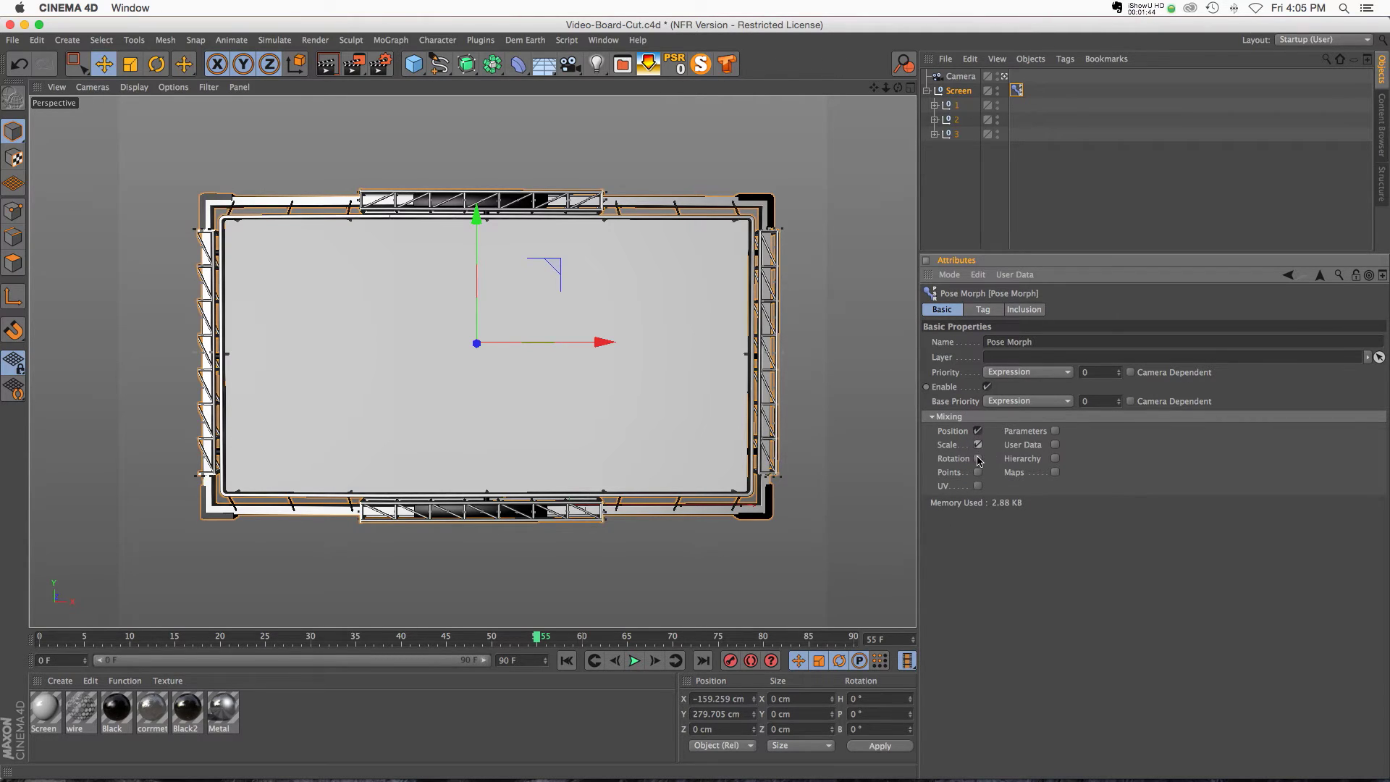
Add a second pose and fold the outer segments inward, rotating segment 1 to about 63° heading and segment 3 to about -78°
left_click(992, 313)
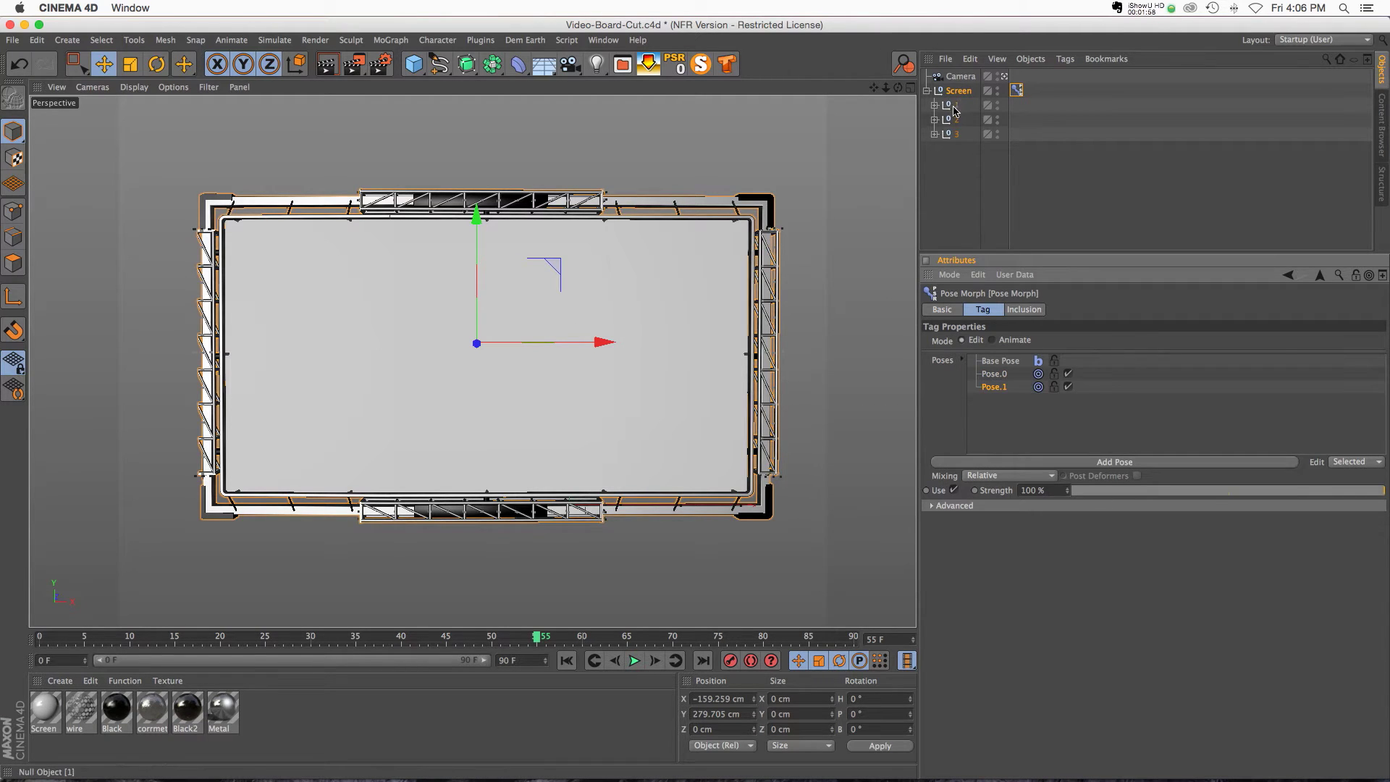
left_click(341, 370)
key("r")
left_click_drag(366, 345, 492, 345)
left_click(951, 133)
left_click_drag(622, 349, 474, 351)
Set the Pose Morph tag to Animate mode and test the strength sliders of Pose.0 and Pose.1
left_click(1016, 89)
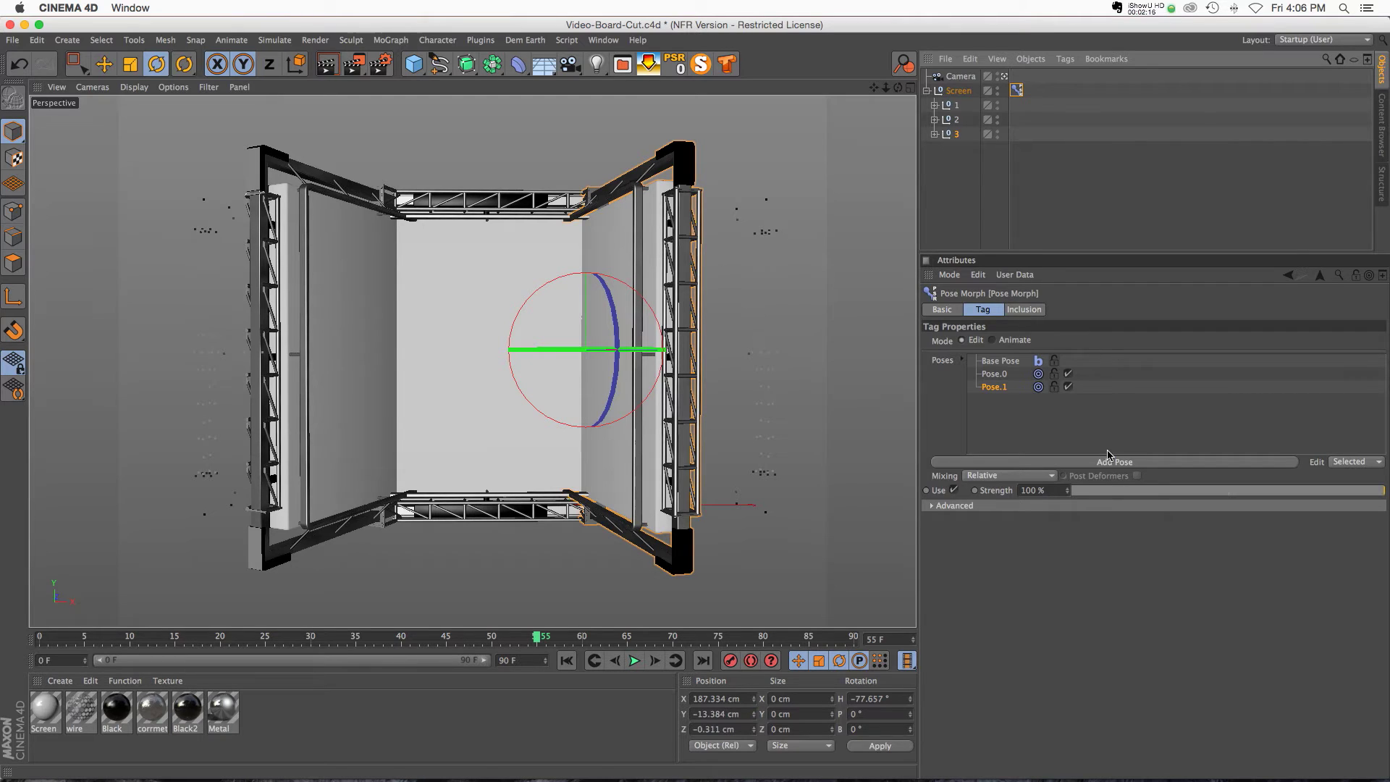
left_click(991, 341)
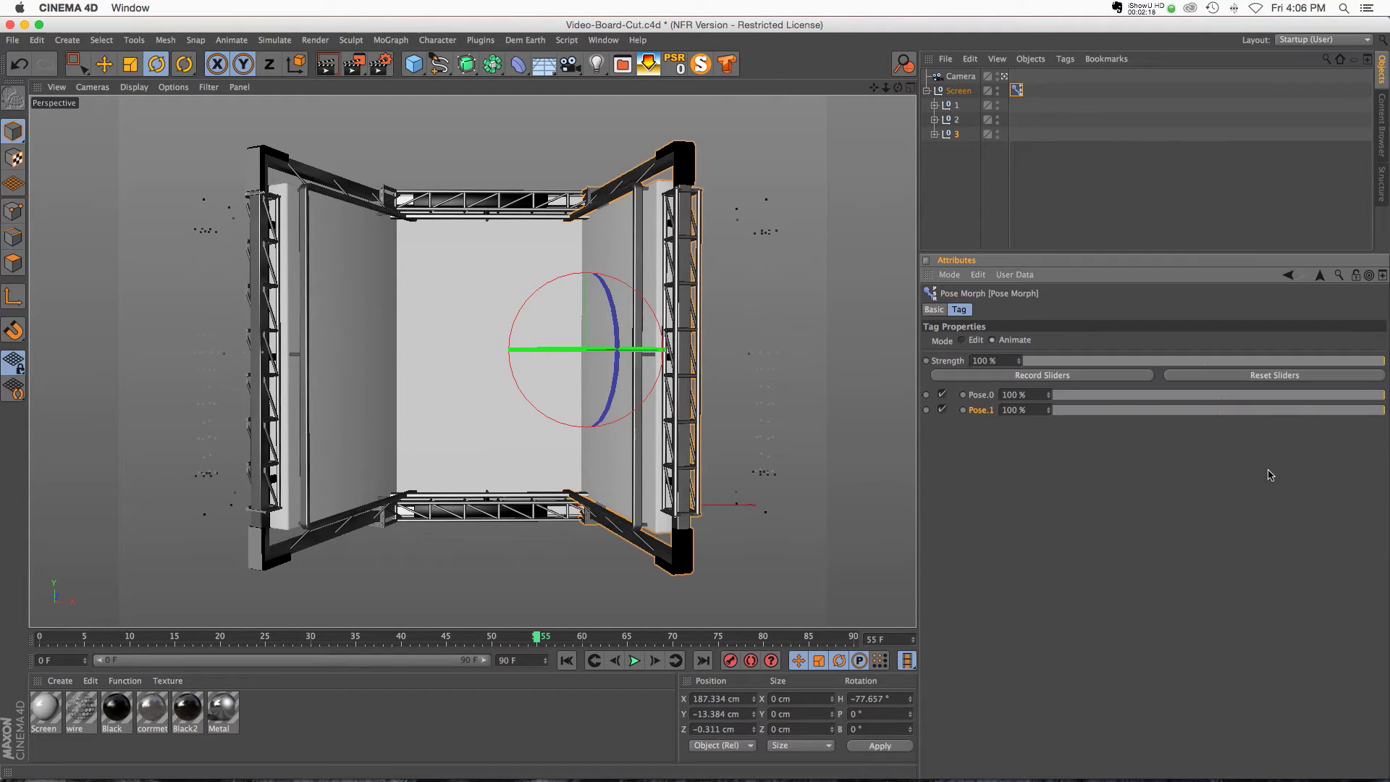
left_click_drag(1358, 410, 1382, 395)
left_click_drag(1247, 414, 1085, 414)
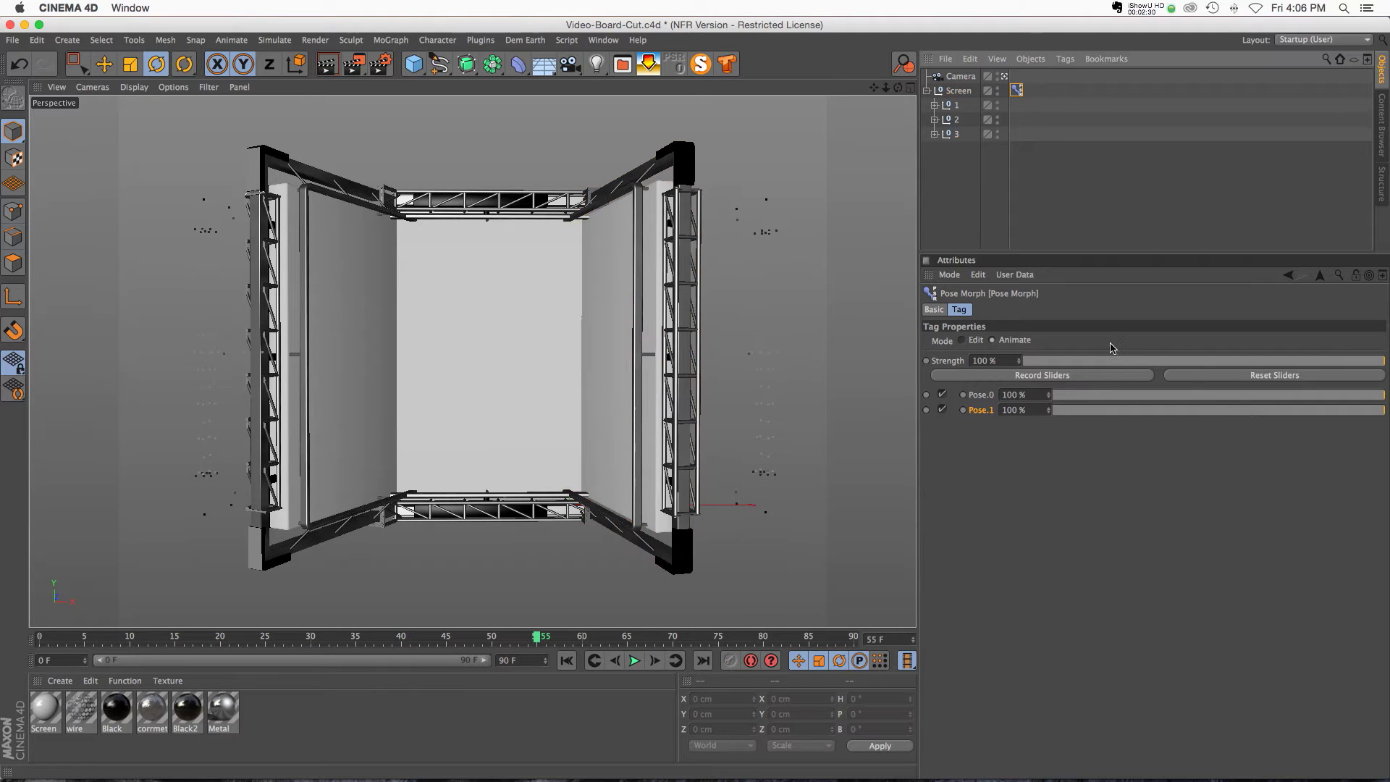
left_click_drag(1207, 396, 1381, 395)
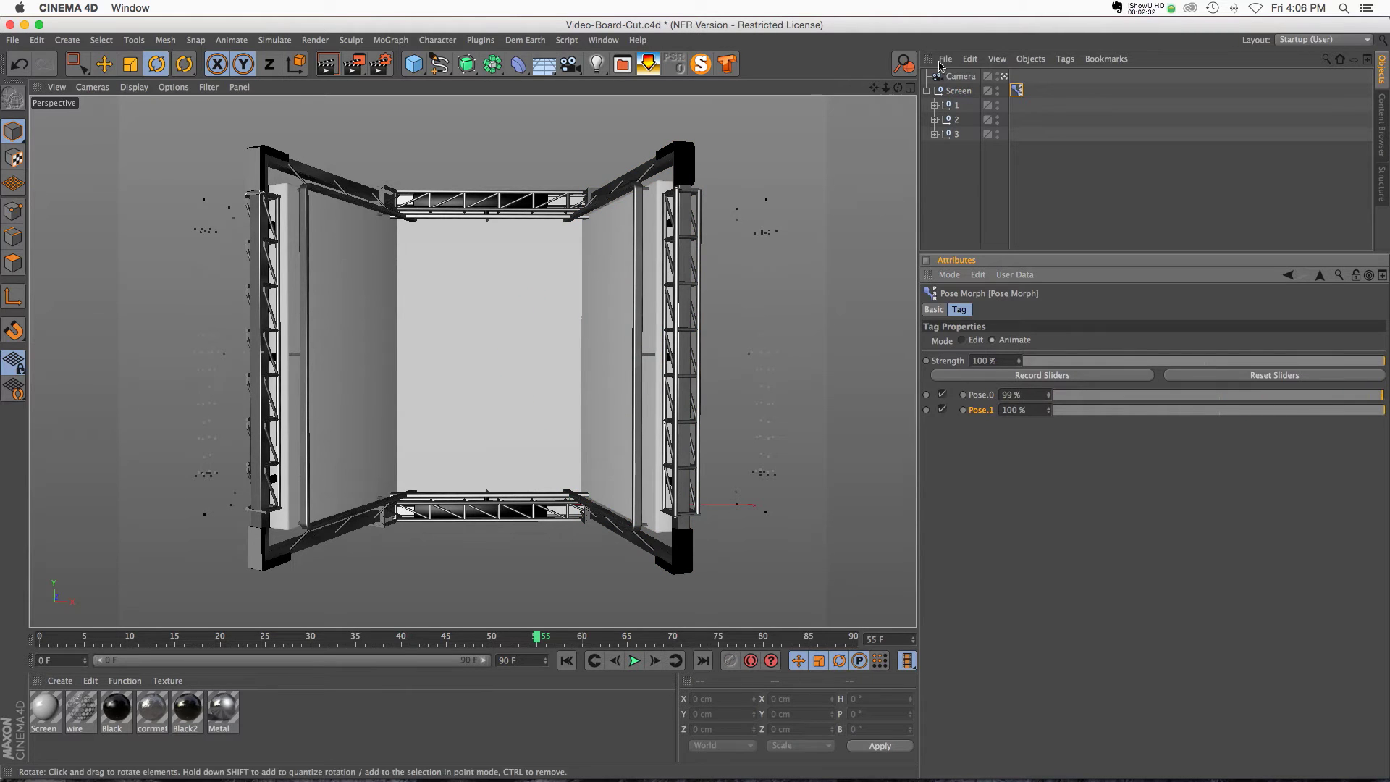
Delete the Pose Morph tag from the Screen null
left_click_drag(548, 295, 543, 245, "alt")
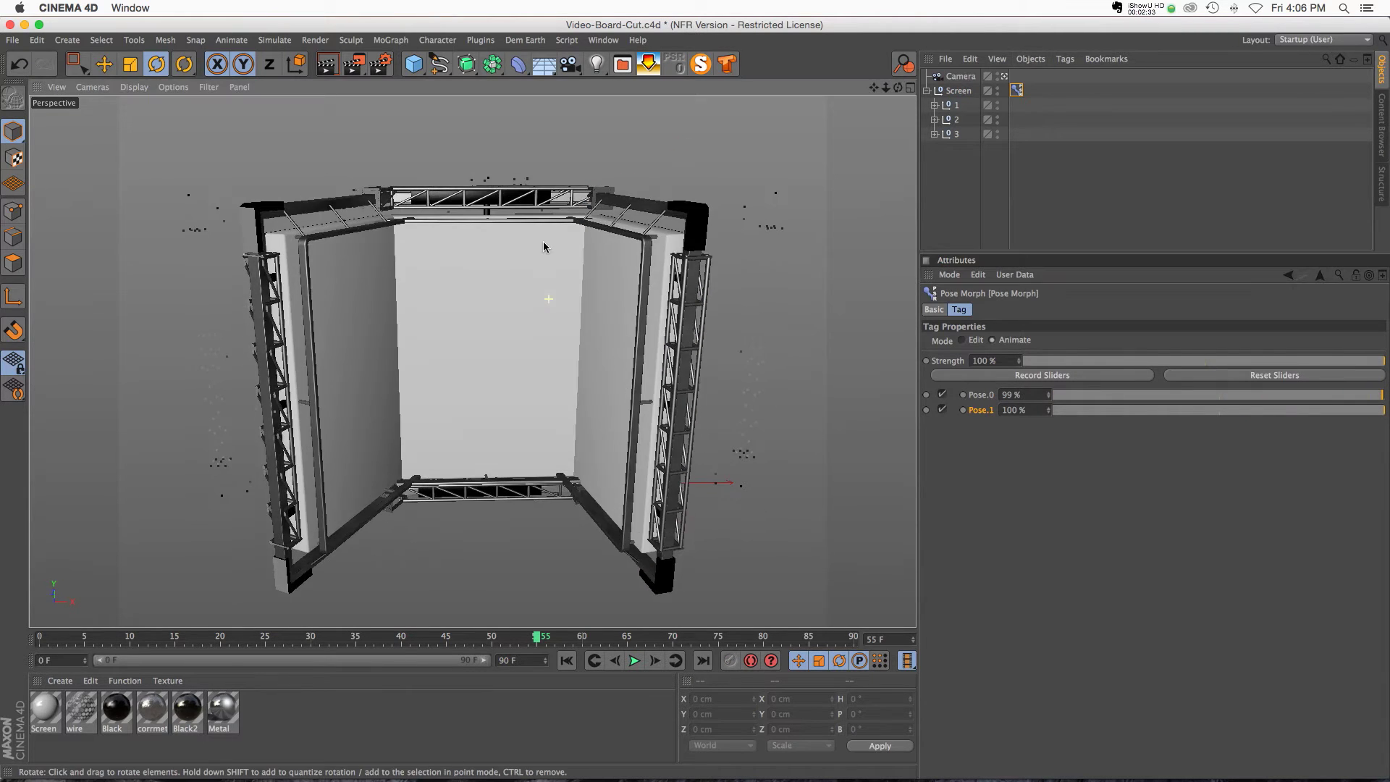
left_click(1018, 91)
key("Delete")
Rotate segments 1 and 3 back outward in line with the middle segment to flatten the board, and clear the selection
left_click(956, 105)
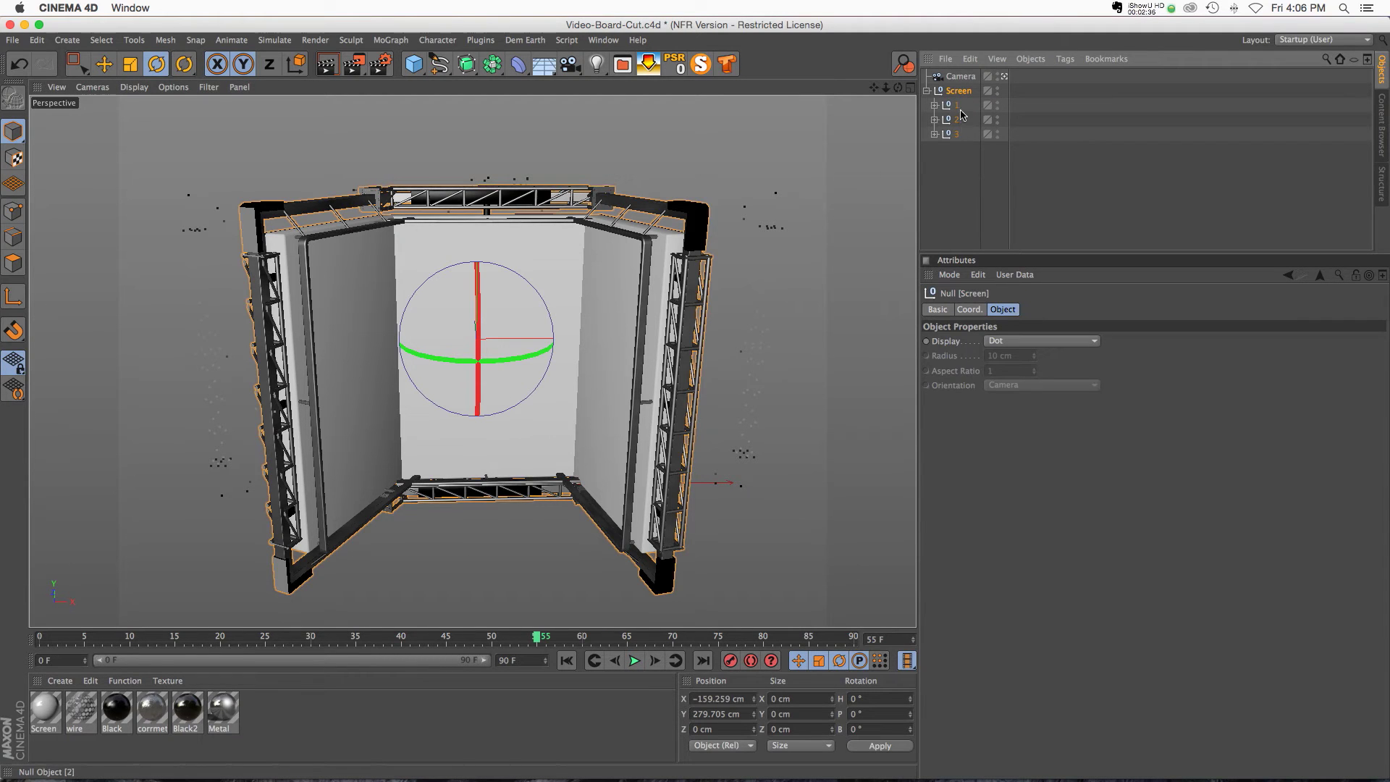
left_click_drag(483, 312, 495, 146, "alt")
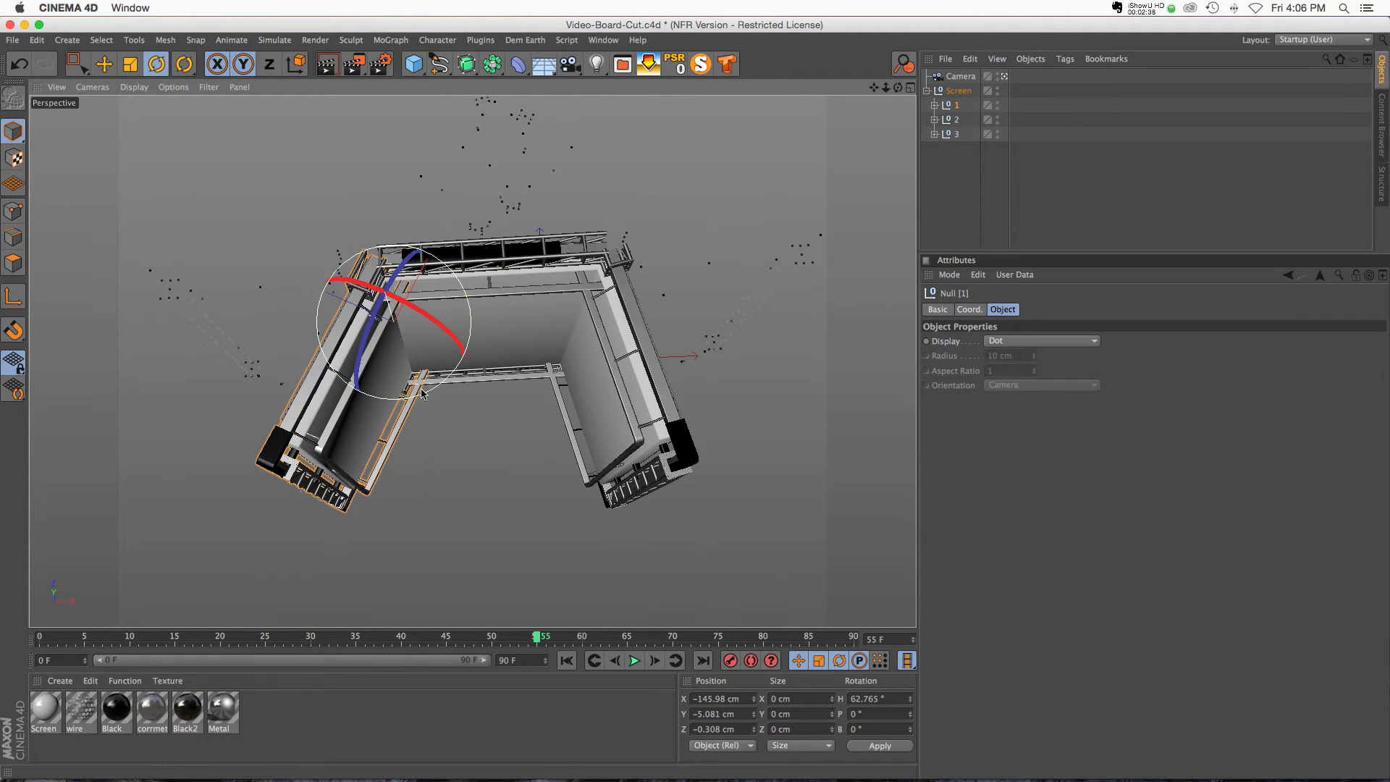
left_click_drag(431, 391, 355, 373)
left_click(956, 134)
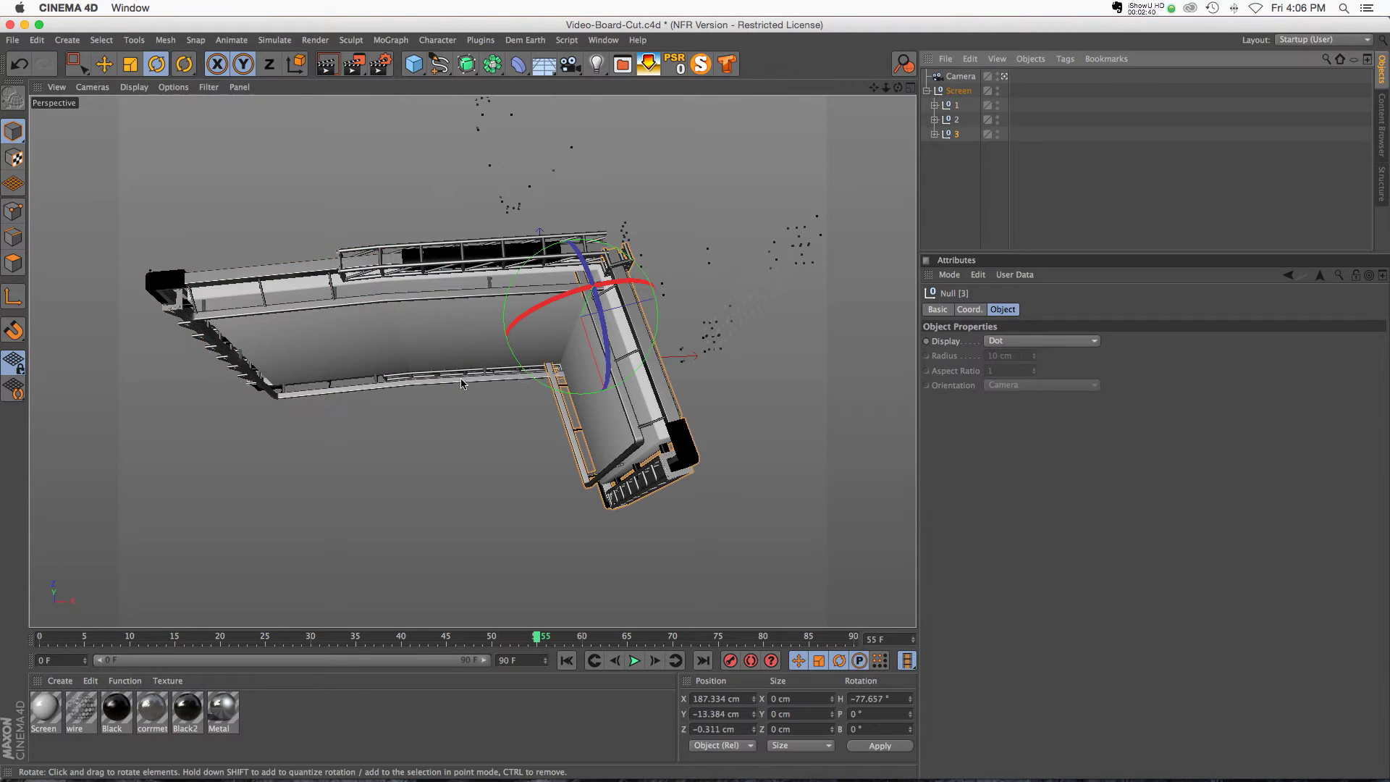
left_click_drag(541, 377, 619, 414)
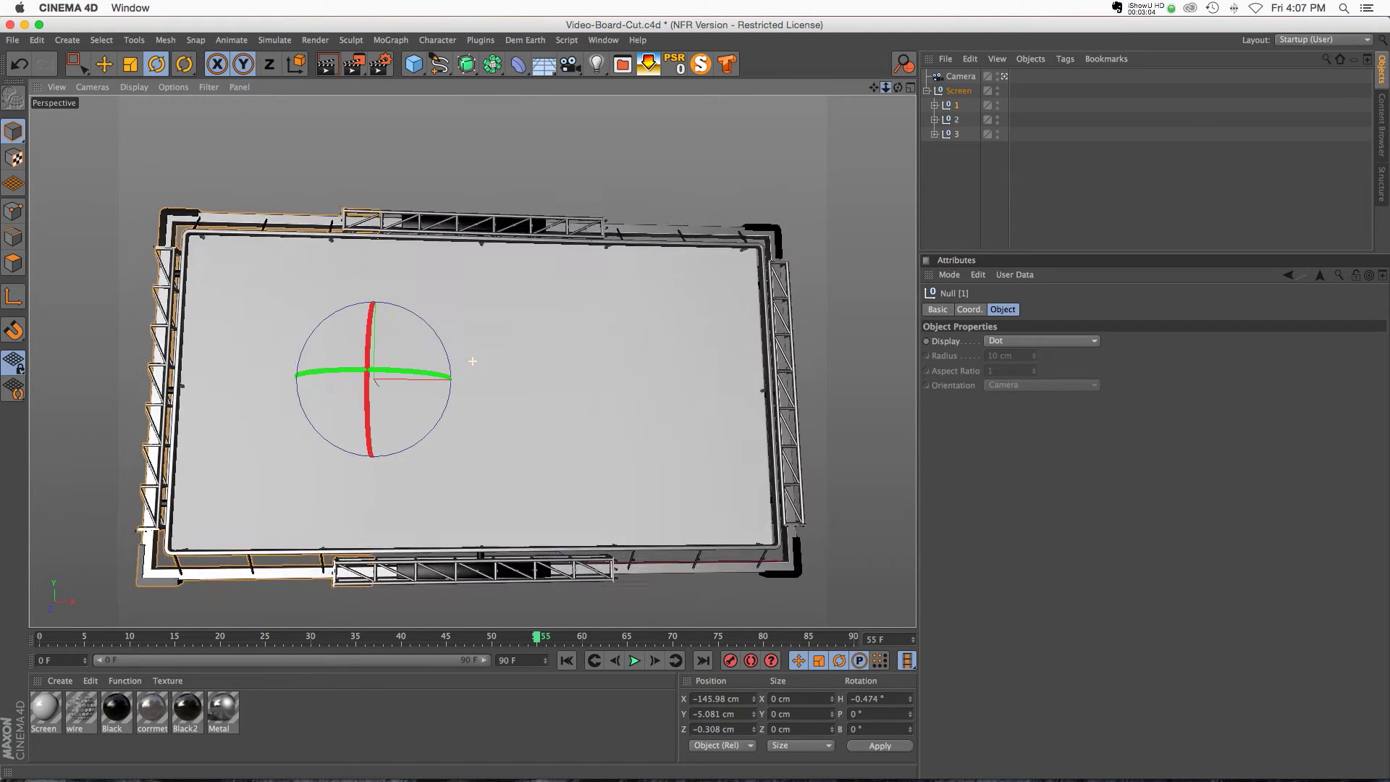
left_click(966, 212)
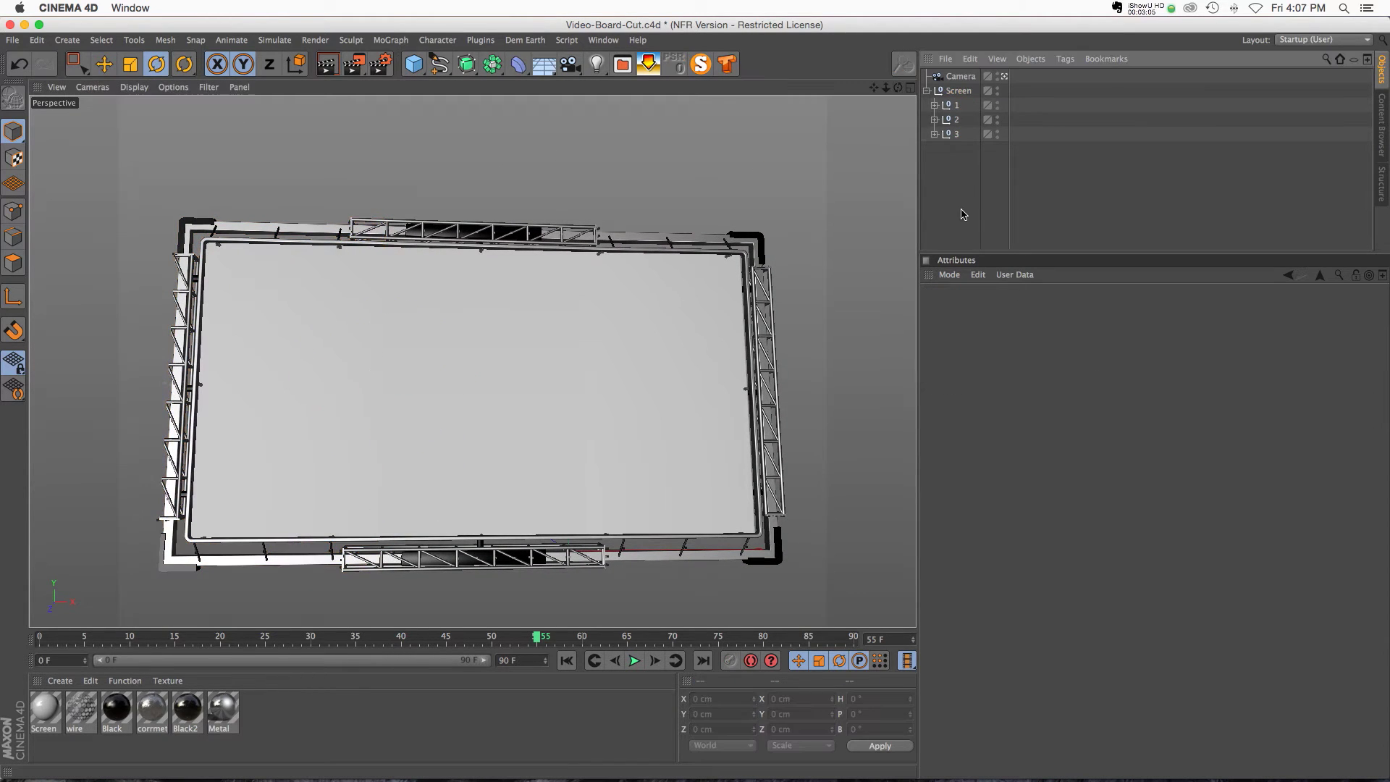
Add a new Pose Morph tag to the Screen null and enable Position, Scale, Rotation and Hierarchy mixing
right_click(958, 92)
mouse_move(1005, 138)
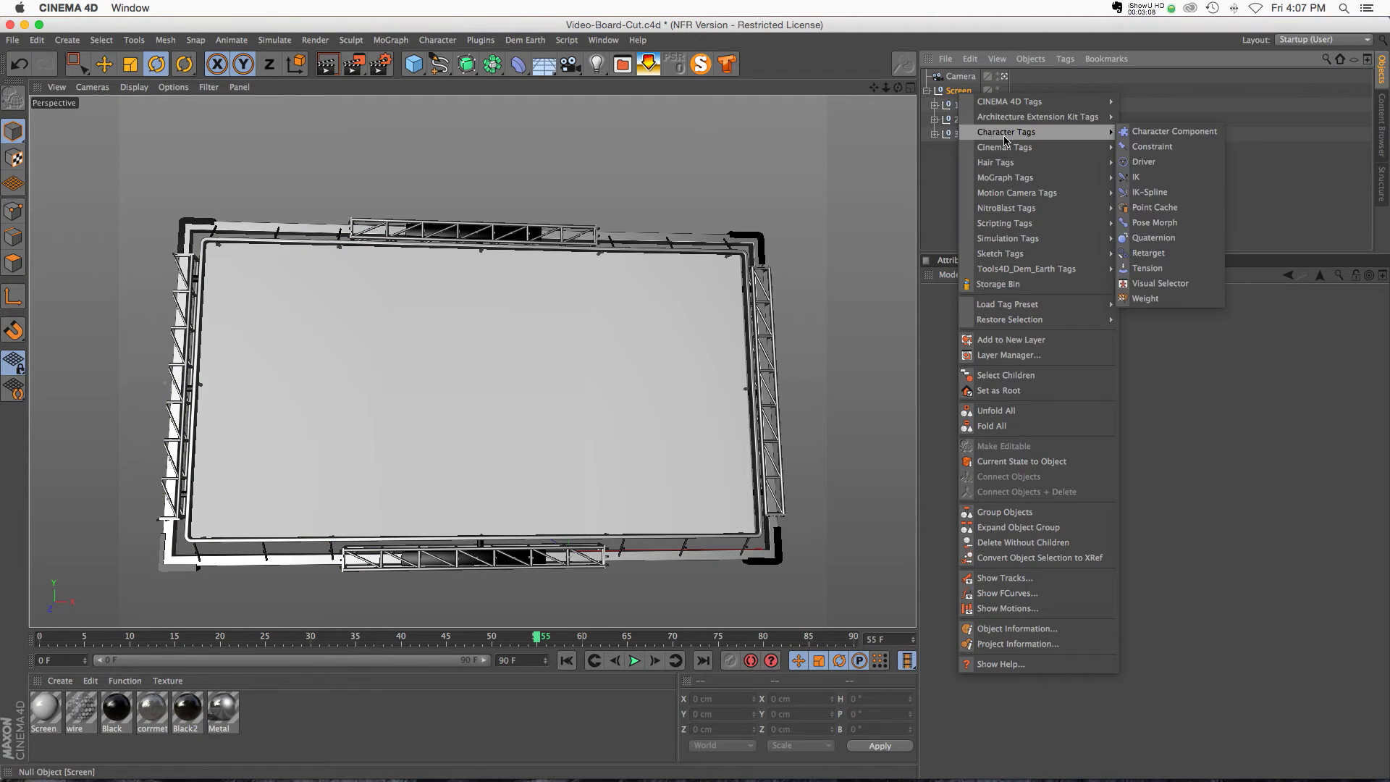
left_click(1174, 223)
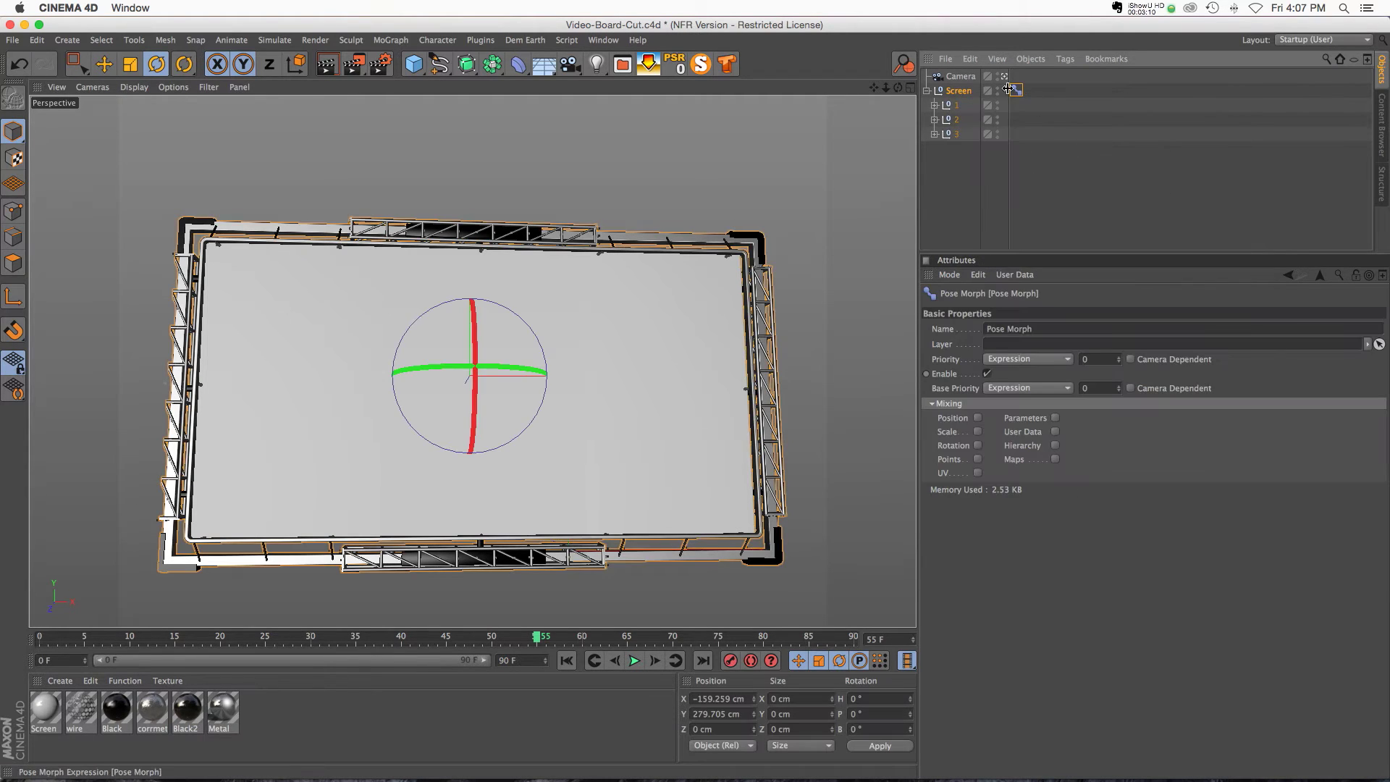
left_click(977, 418)
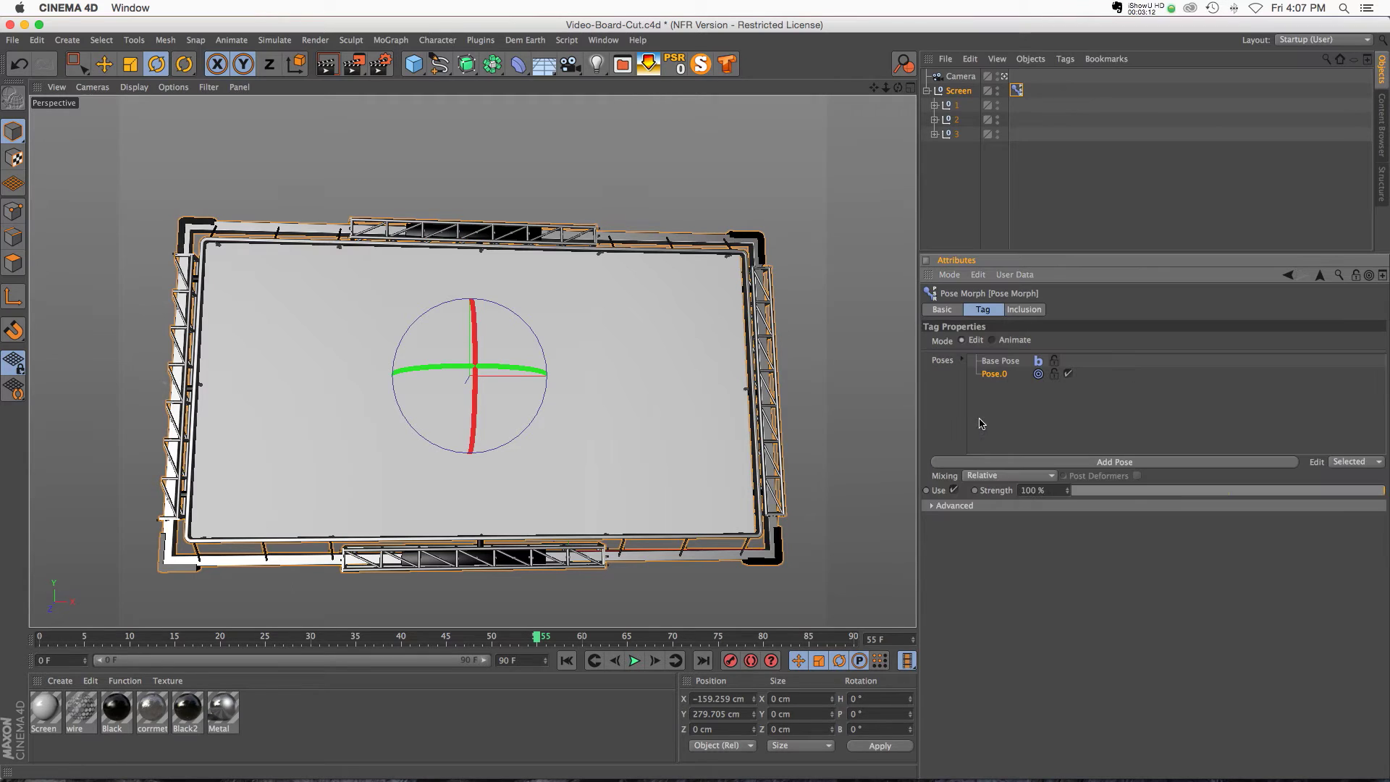
left_click(943, 310)
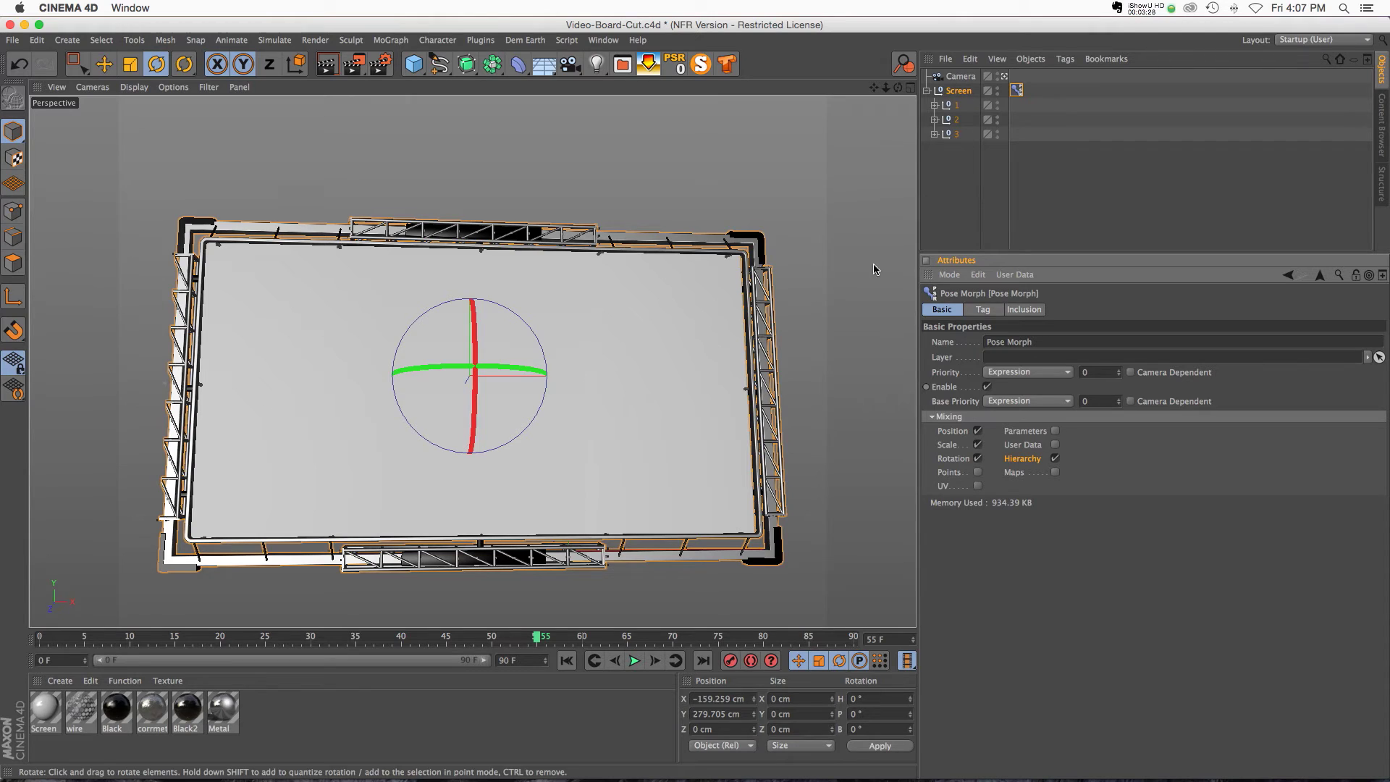
mouse_move(874, 87)
left_mouse_down()
mouse_move(898, 67)
mouse_move(886, 62)
left_mouse_up()
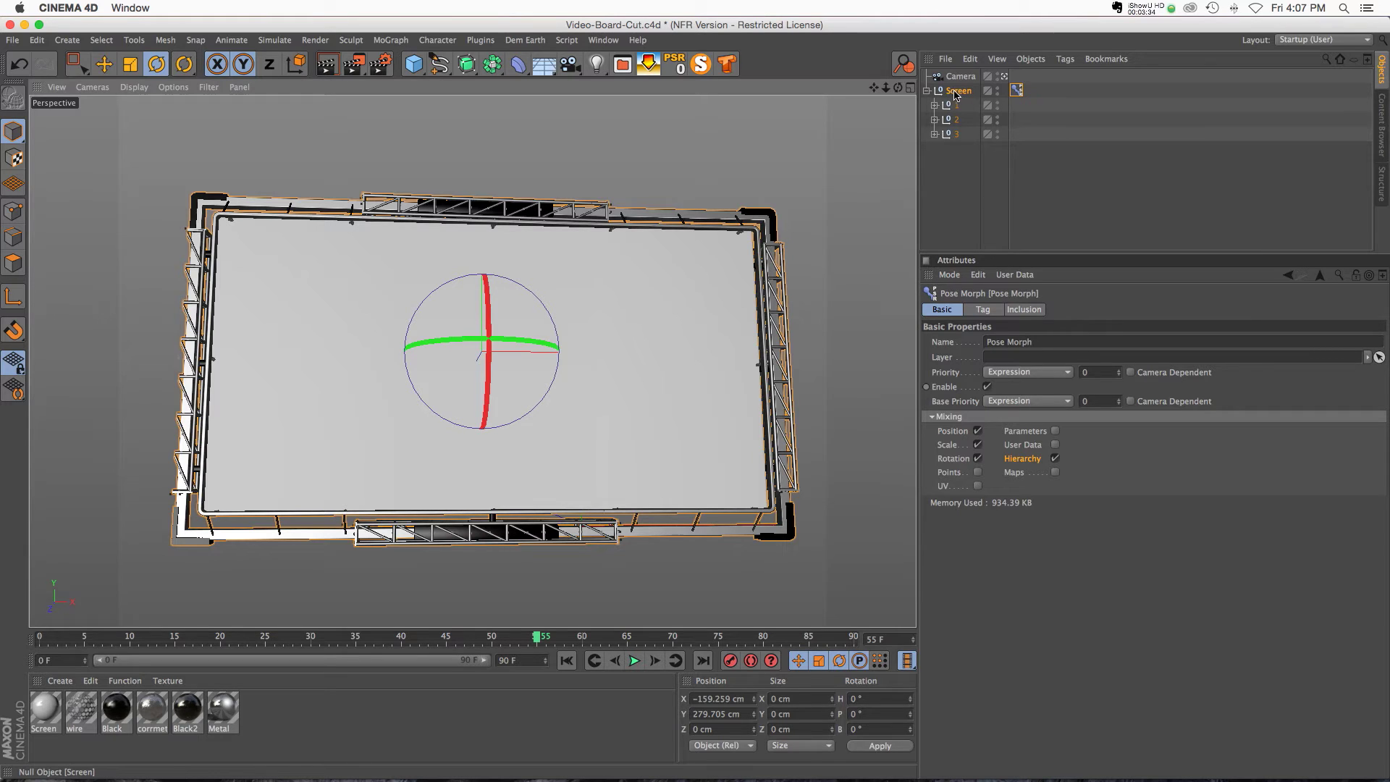
left_click_drag(645, 288, 621, 300, "alt")
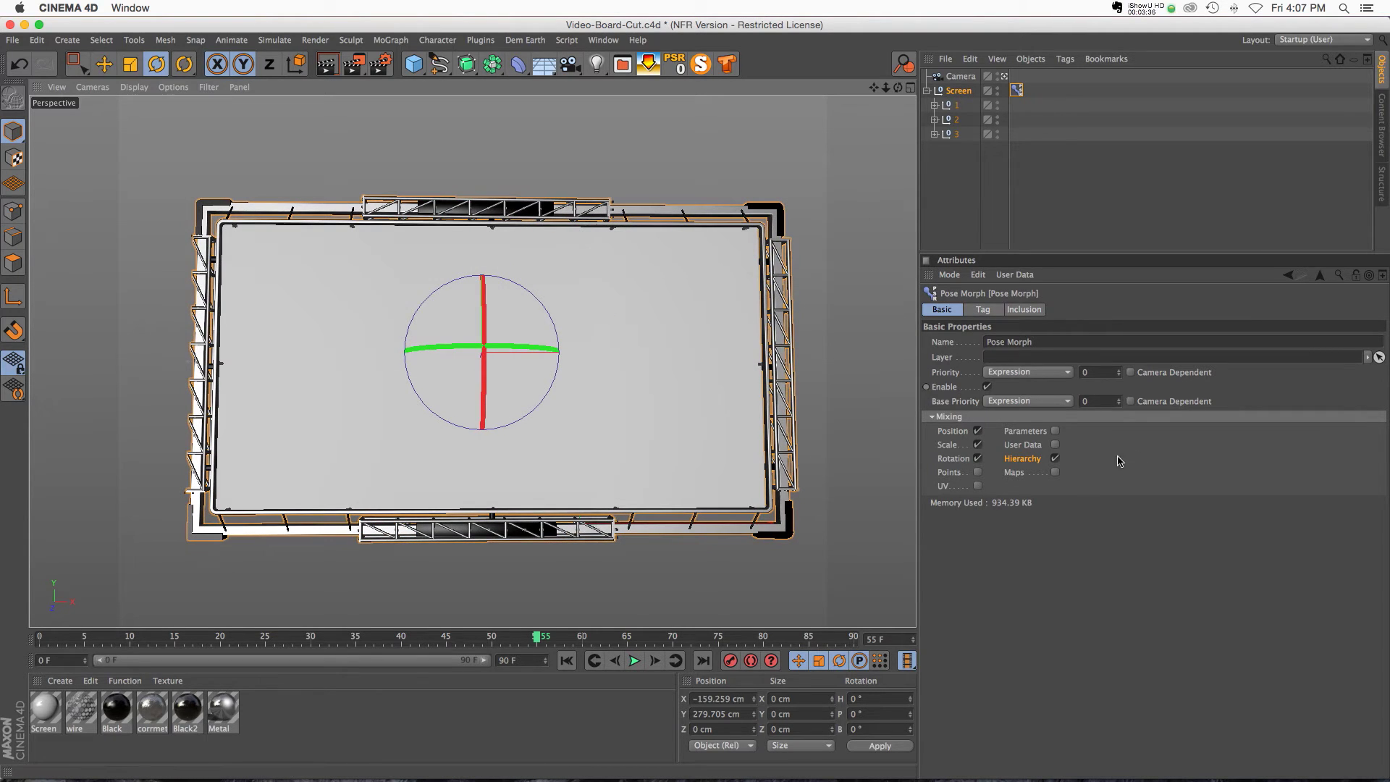
Add Pose.1 to the Pose Morph tag and swing segments 1 and 3 about 90° backward around their vertical hinge axes
left_click(1055, 457)
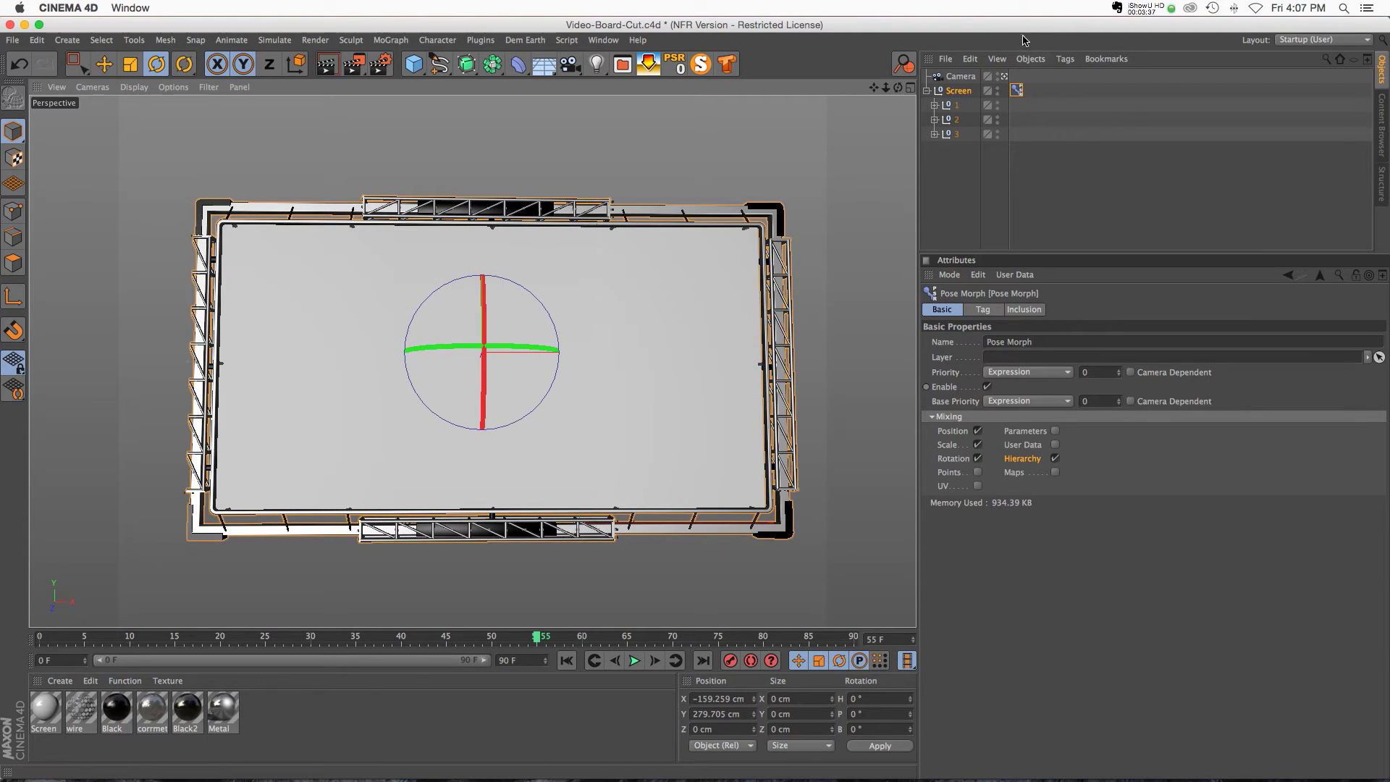
left_click(982, 310)
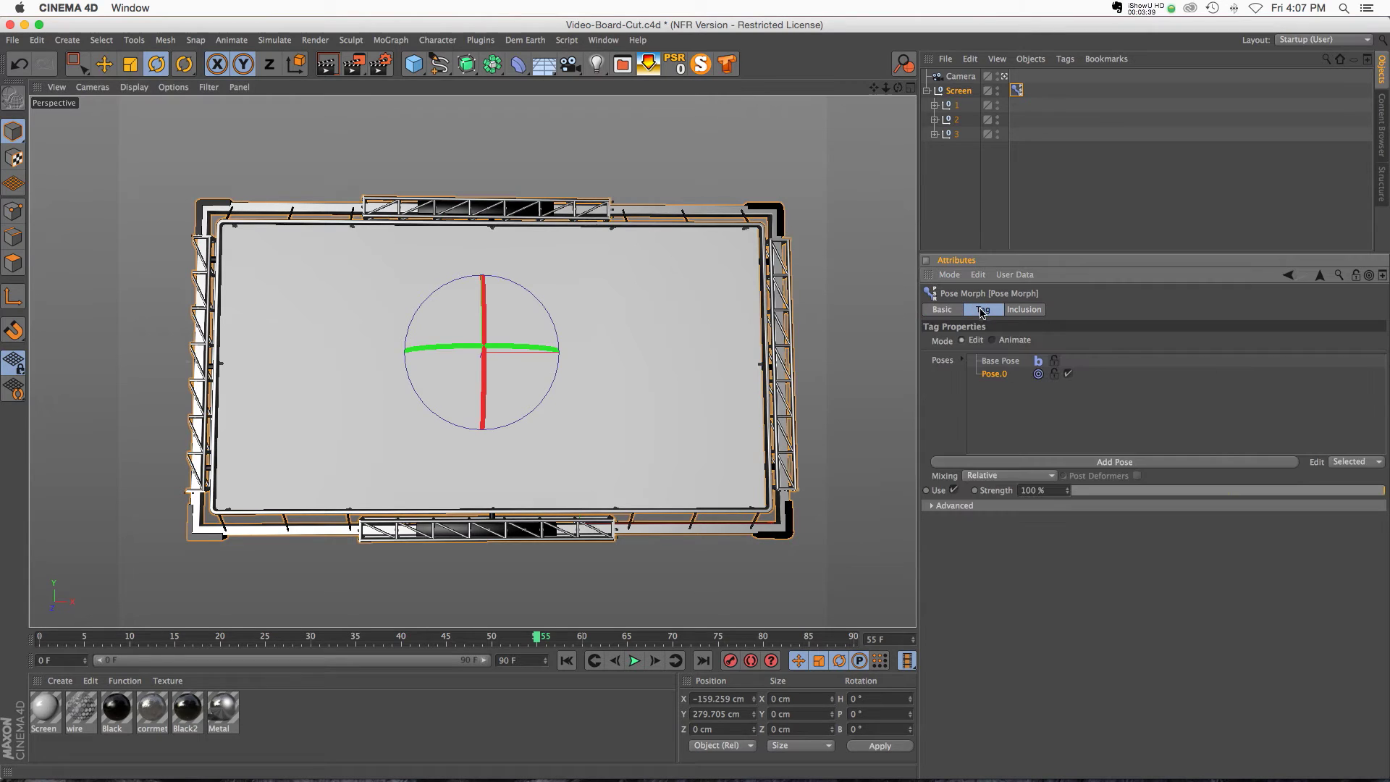
left_click(1105, 464)
left_click(956, 105)
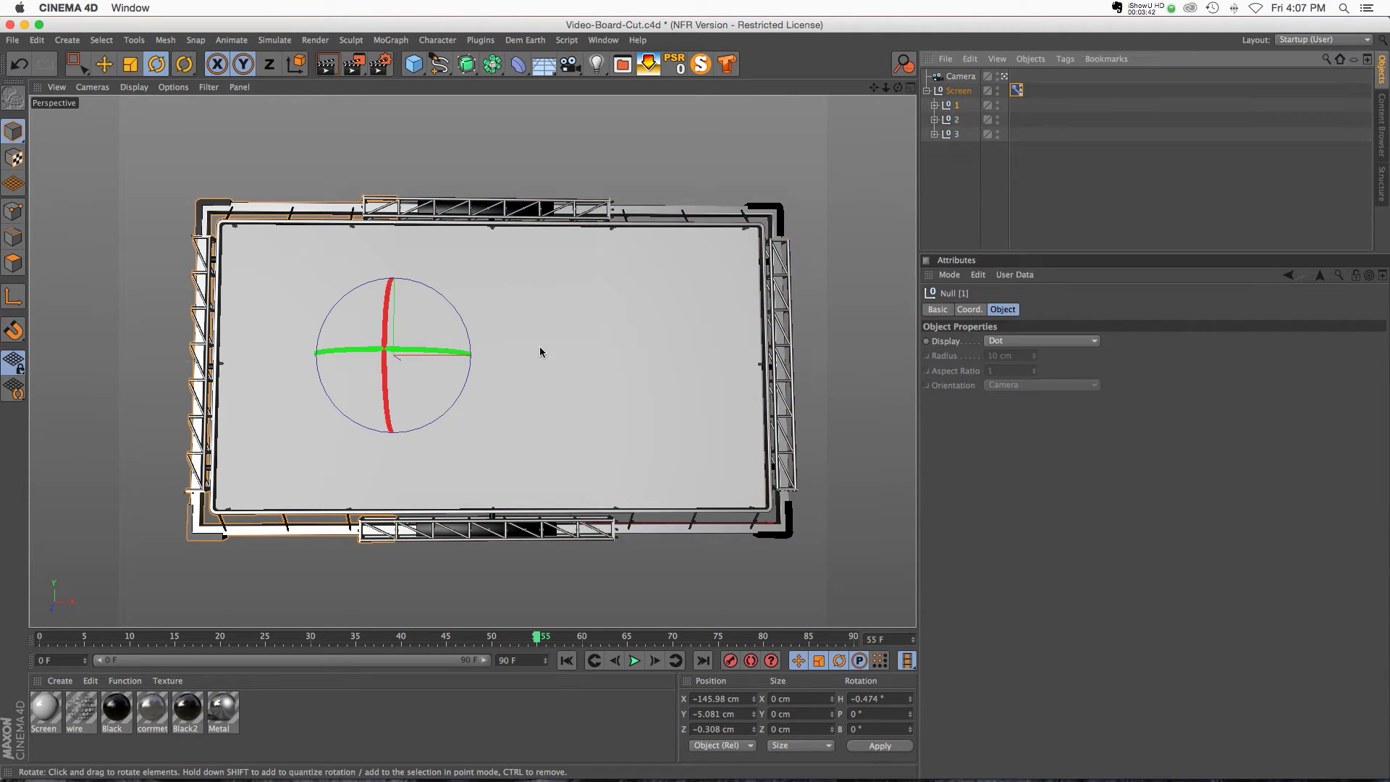
left_click_drag(335, 352, 188, 373)
left_click_drag(353, 351, 340, 351)
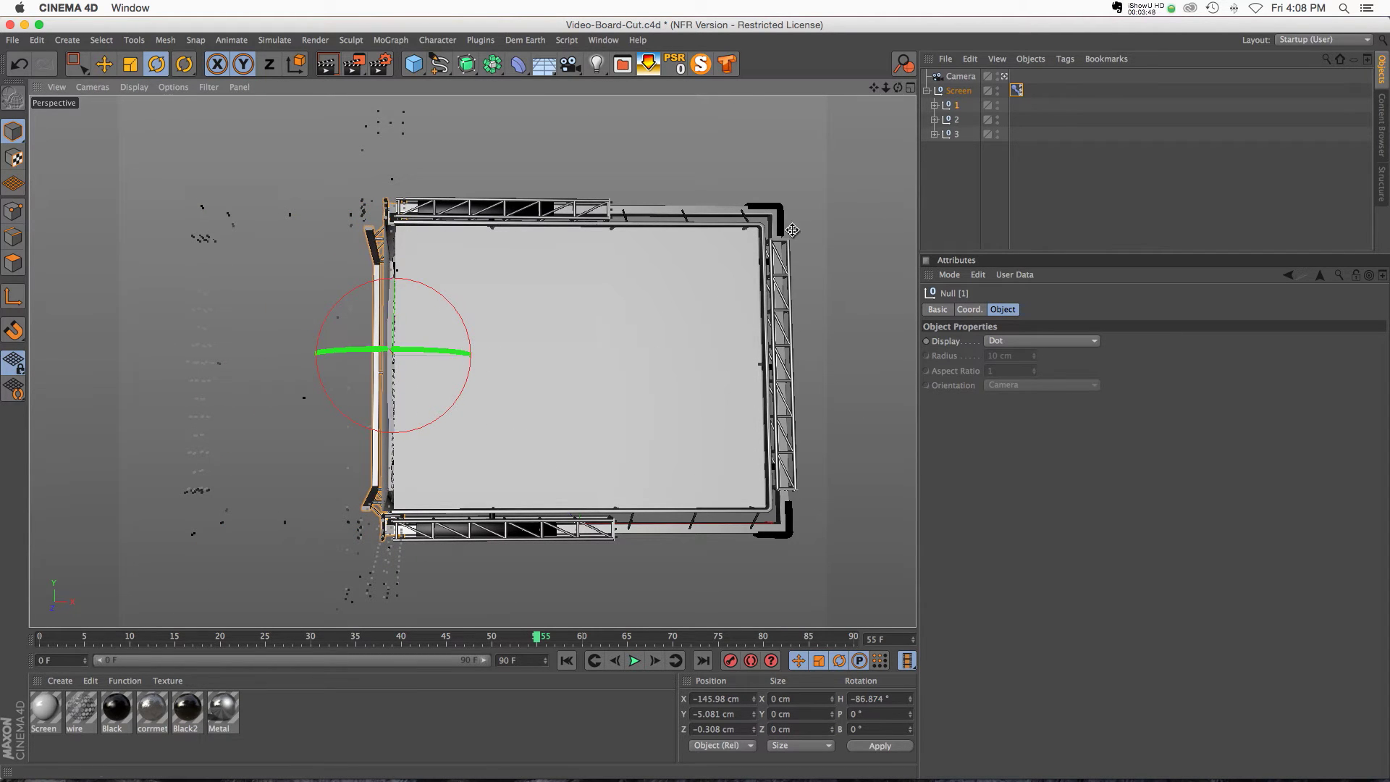
left_click(793, 229)
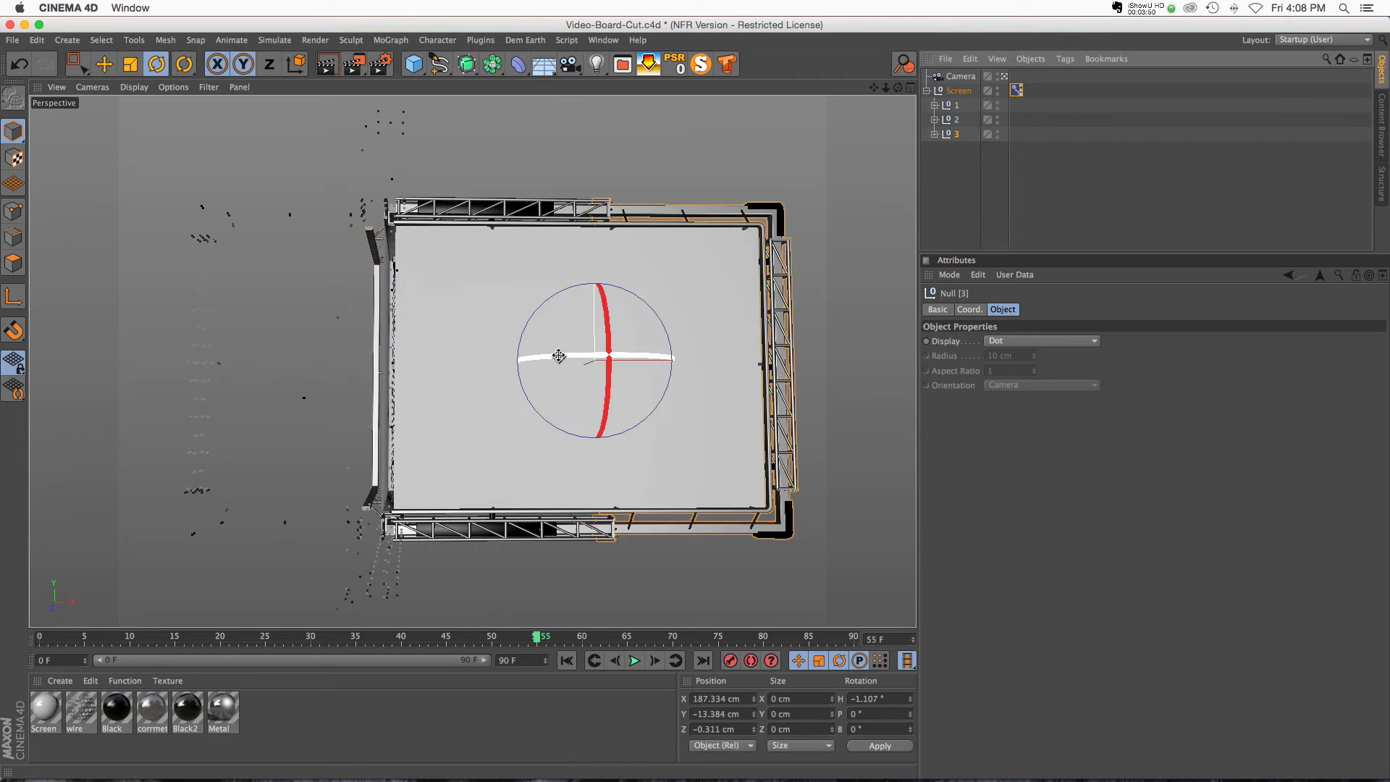
left_click_drag(558, 355, 724, 352)
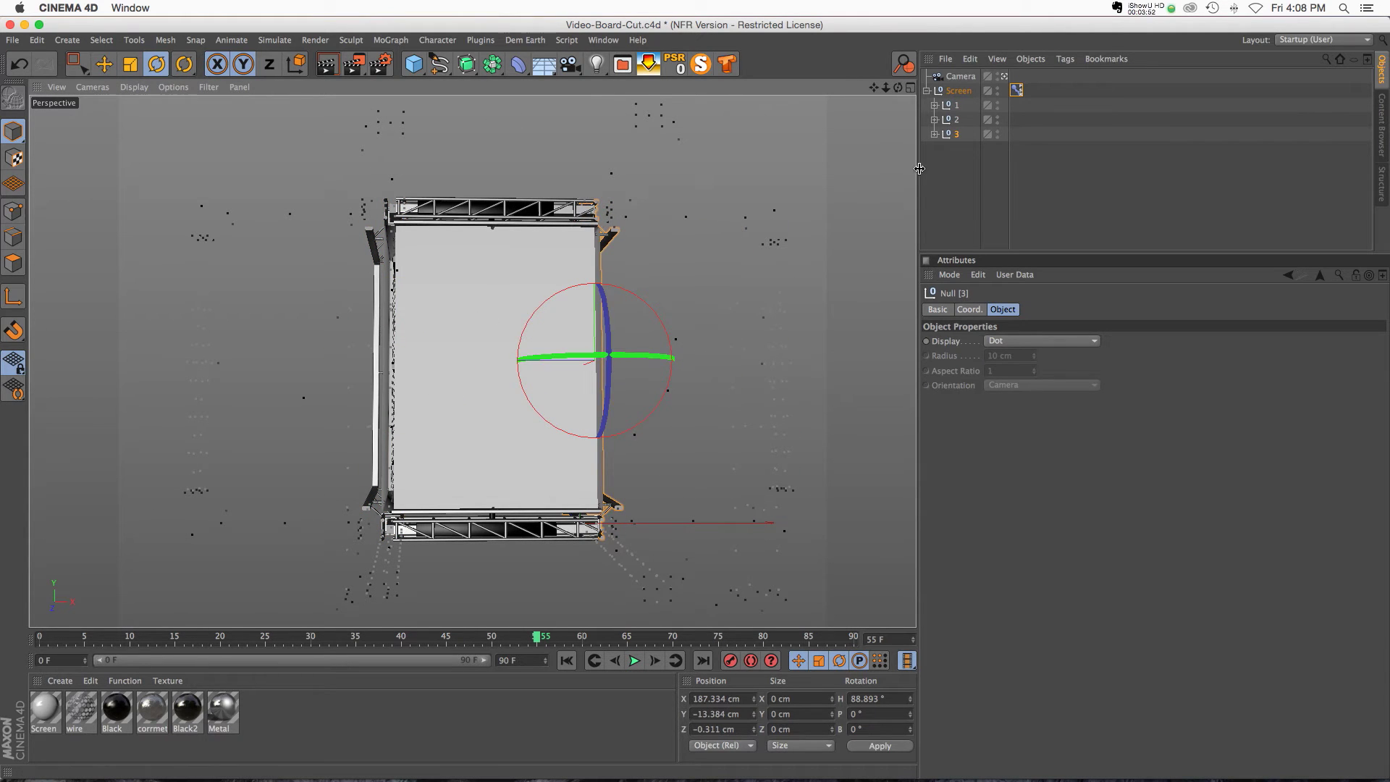
Add Pose.2 to the Pose Morph tag and set the pitch of segments 3 and 1 to -90° by rotating them
left_click(1017, 91)
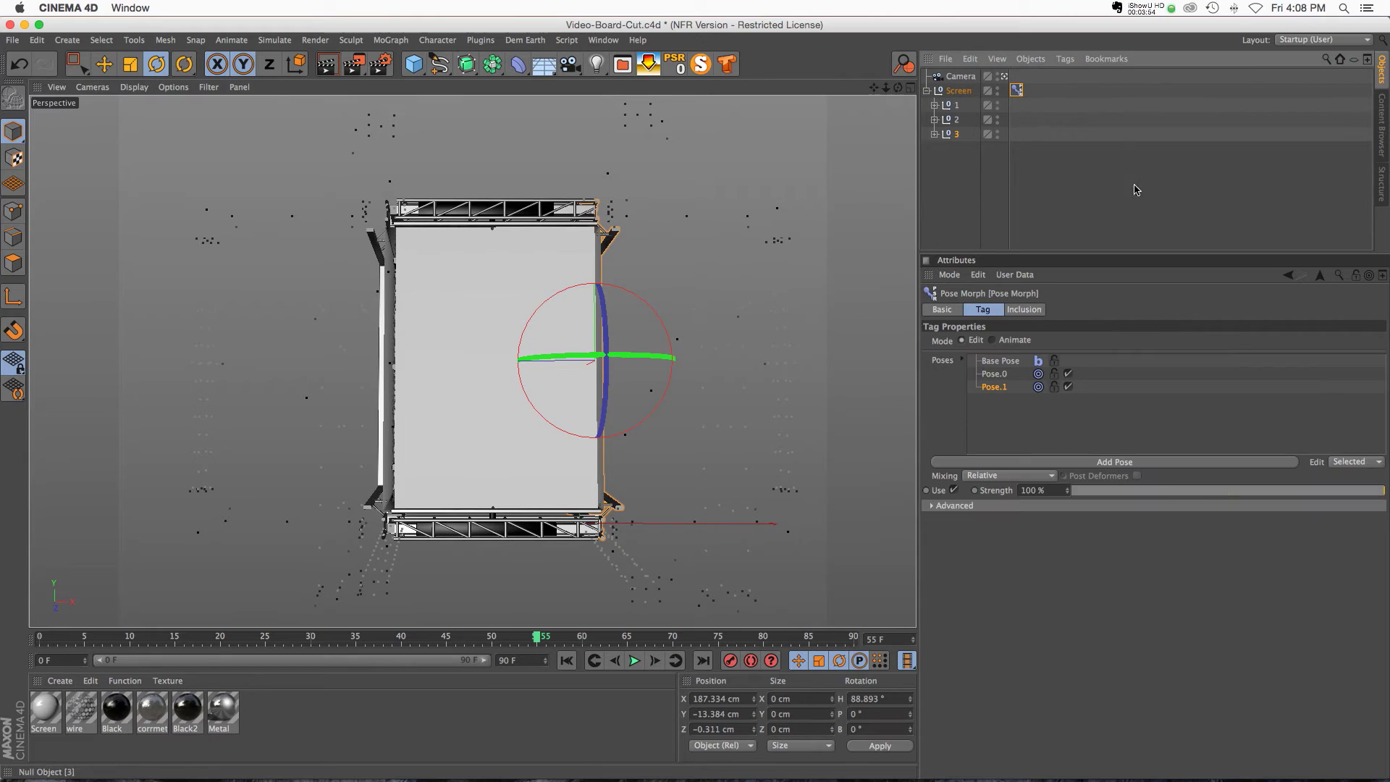
left_click(1118, 465)
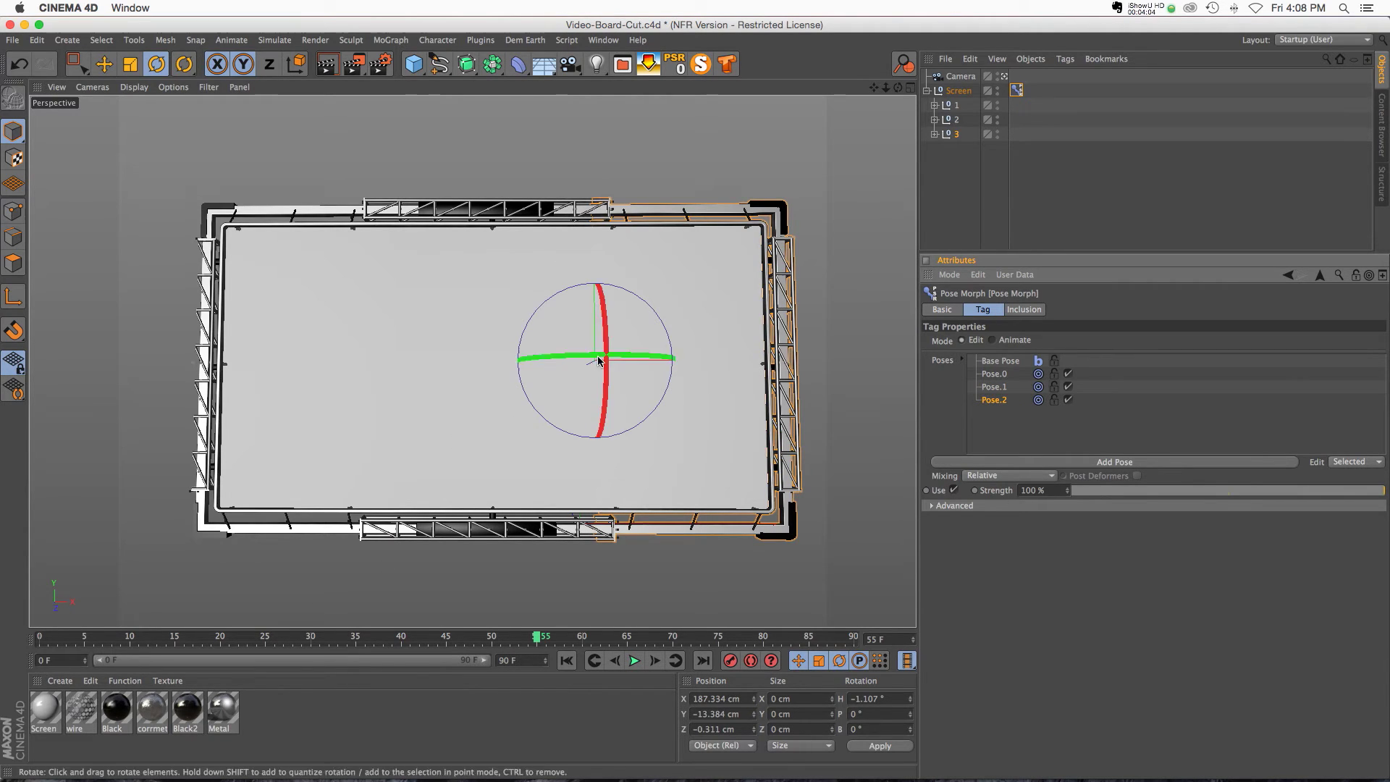
left_click_drag(605, 323, 784, 167)
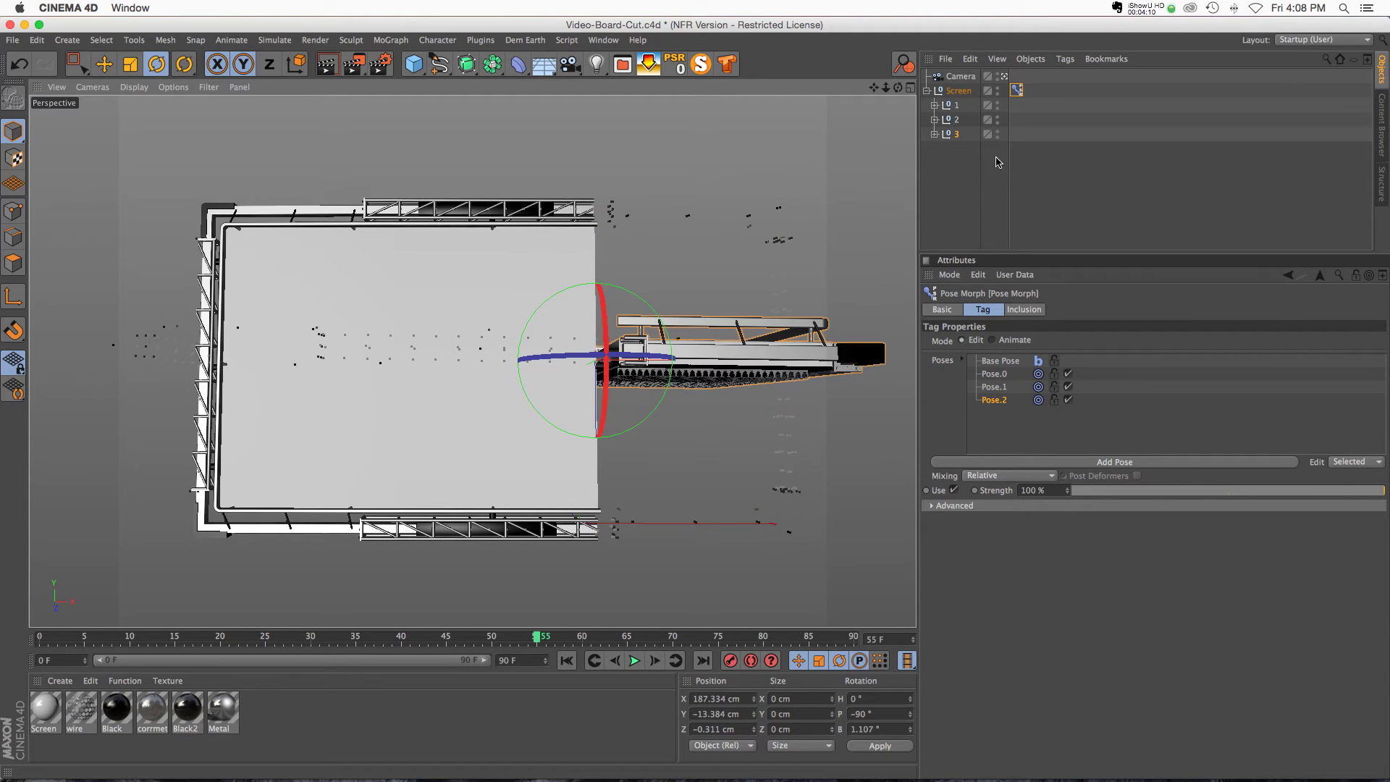
left_click(957, 107)
left_click_drag(382, 334, 417, 164)
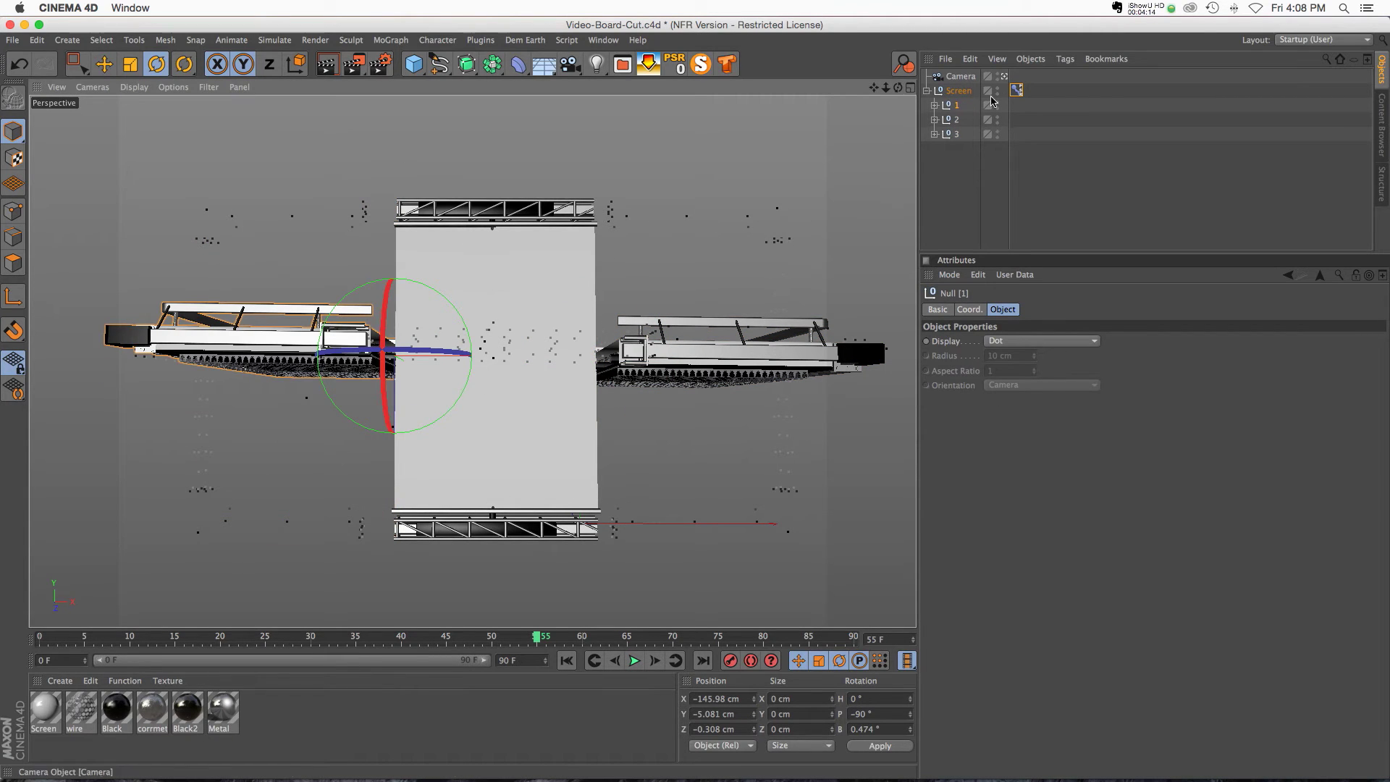
Switch the Pose Morph tag to Animate mode and set the strengths of Pose.0, Pose.1 and Pose.2 to 0%
left_click(1016, 90)
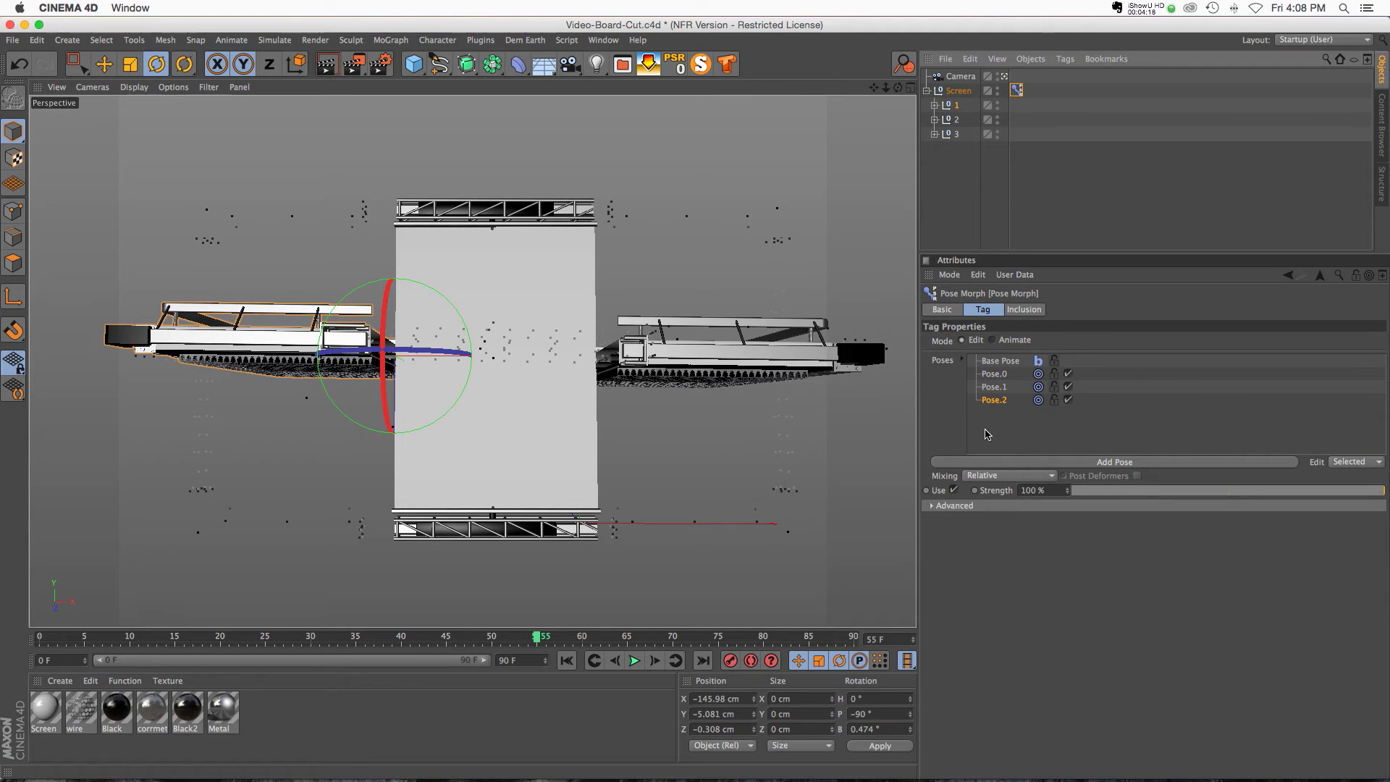
left_click(993, 340)
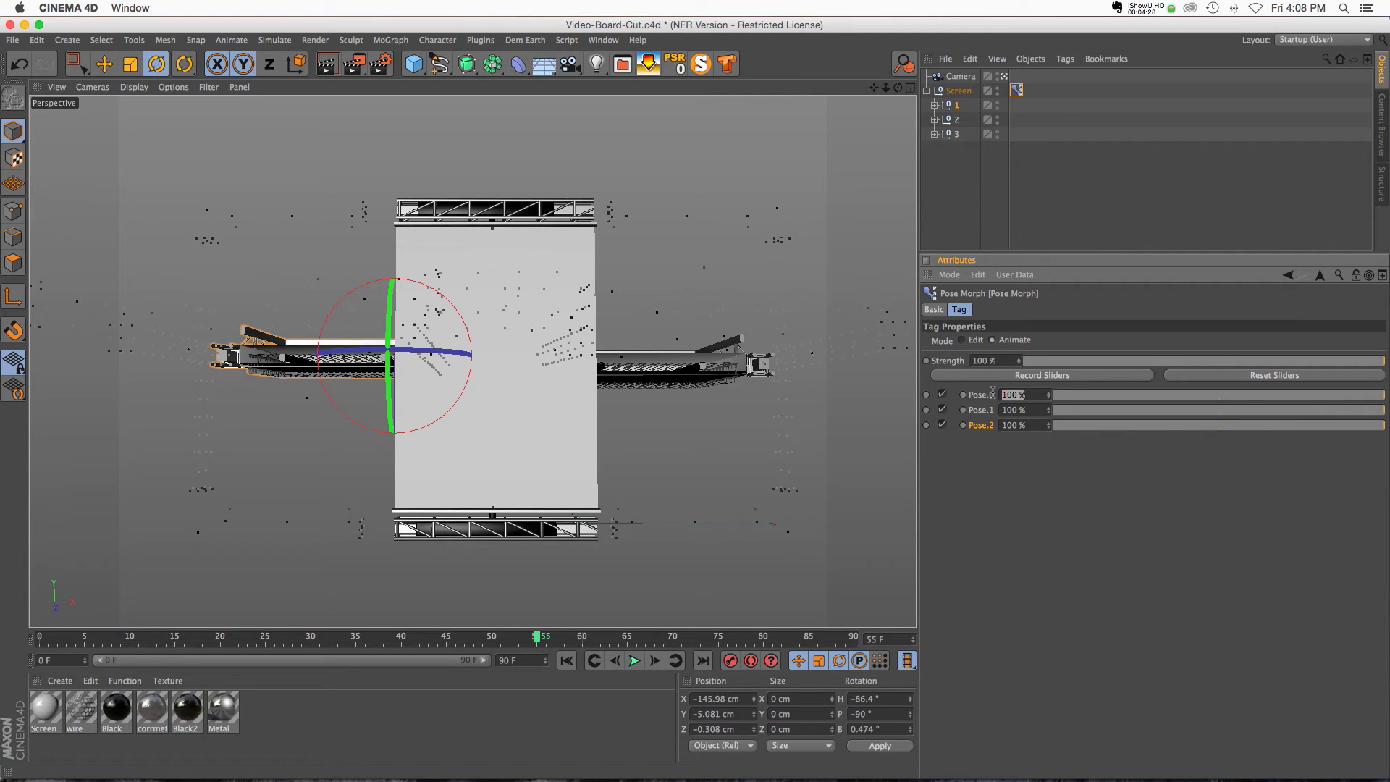
key("Tab")
type("0")
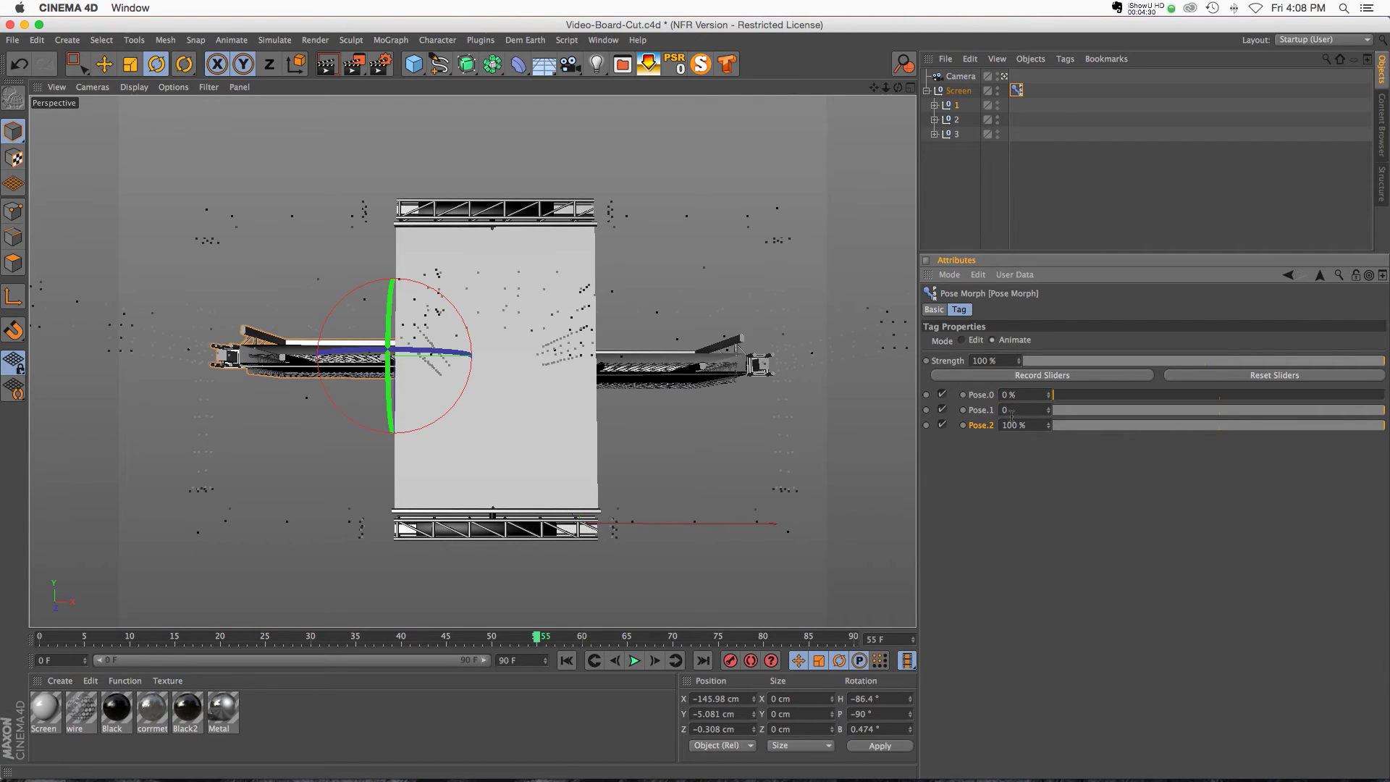
key("Tab")
type("0")
key("Tab")
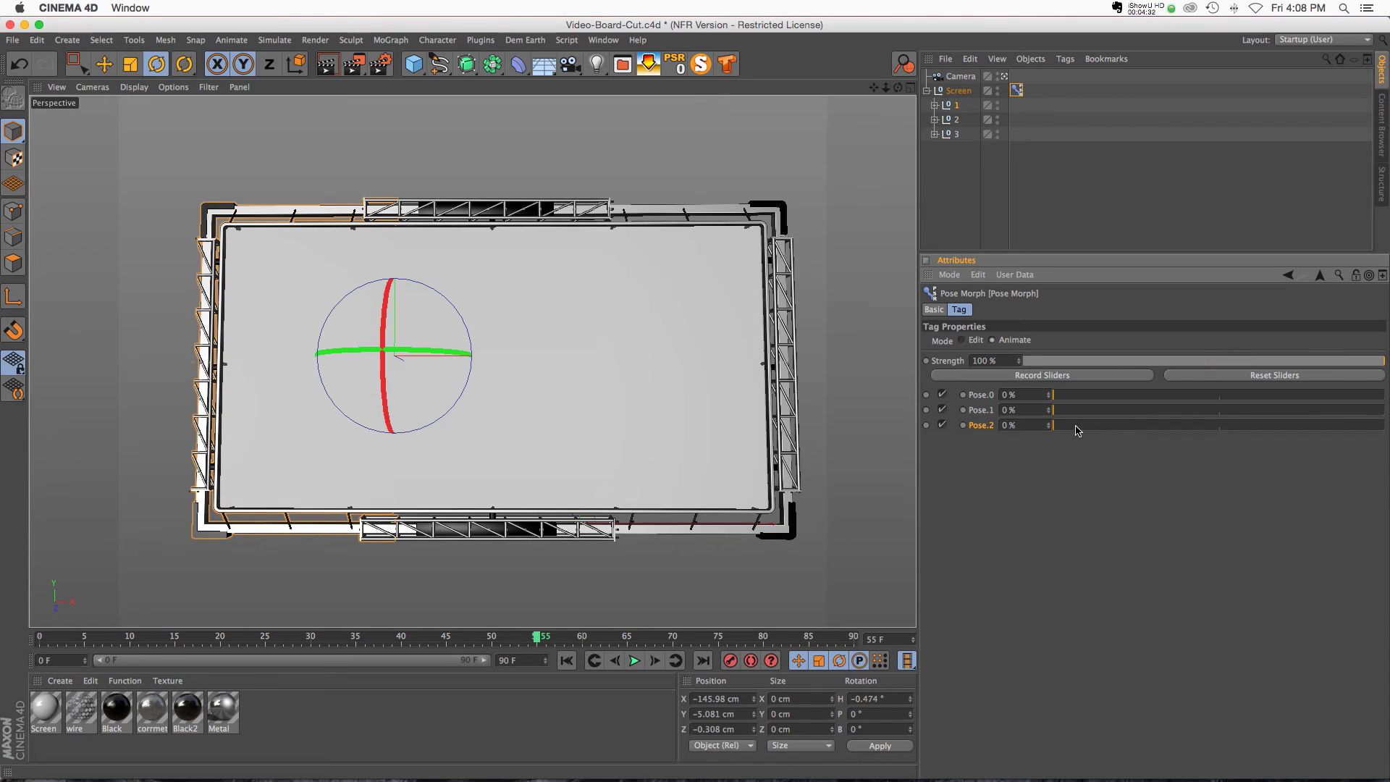
Raise Pose.1 and Pose.2 to 100% and keyframe both strengths at frame 6
left_click_drag(1075, 427, 1273, 431)
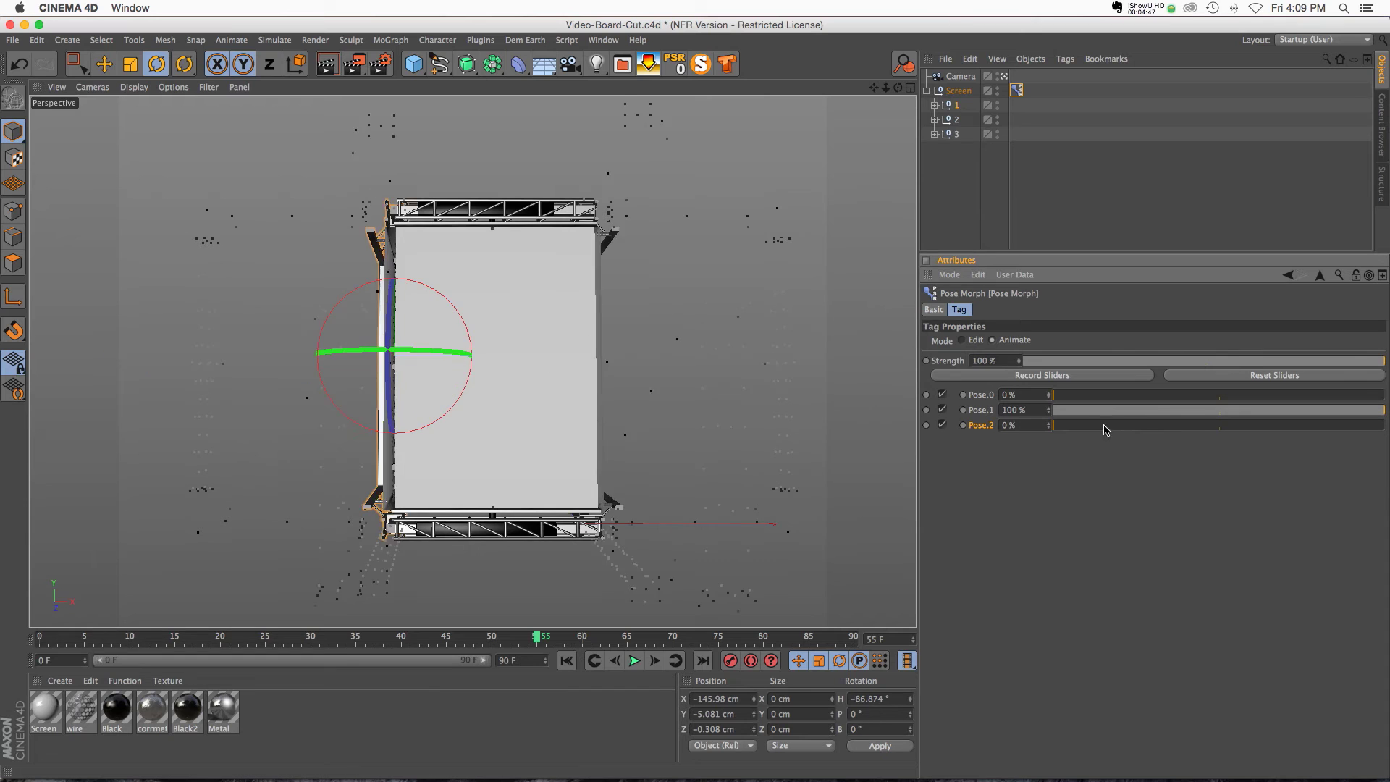
left_click_drag(1104, 427, 1384, 426)
left_click(94, 639)
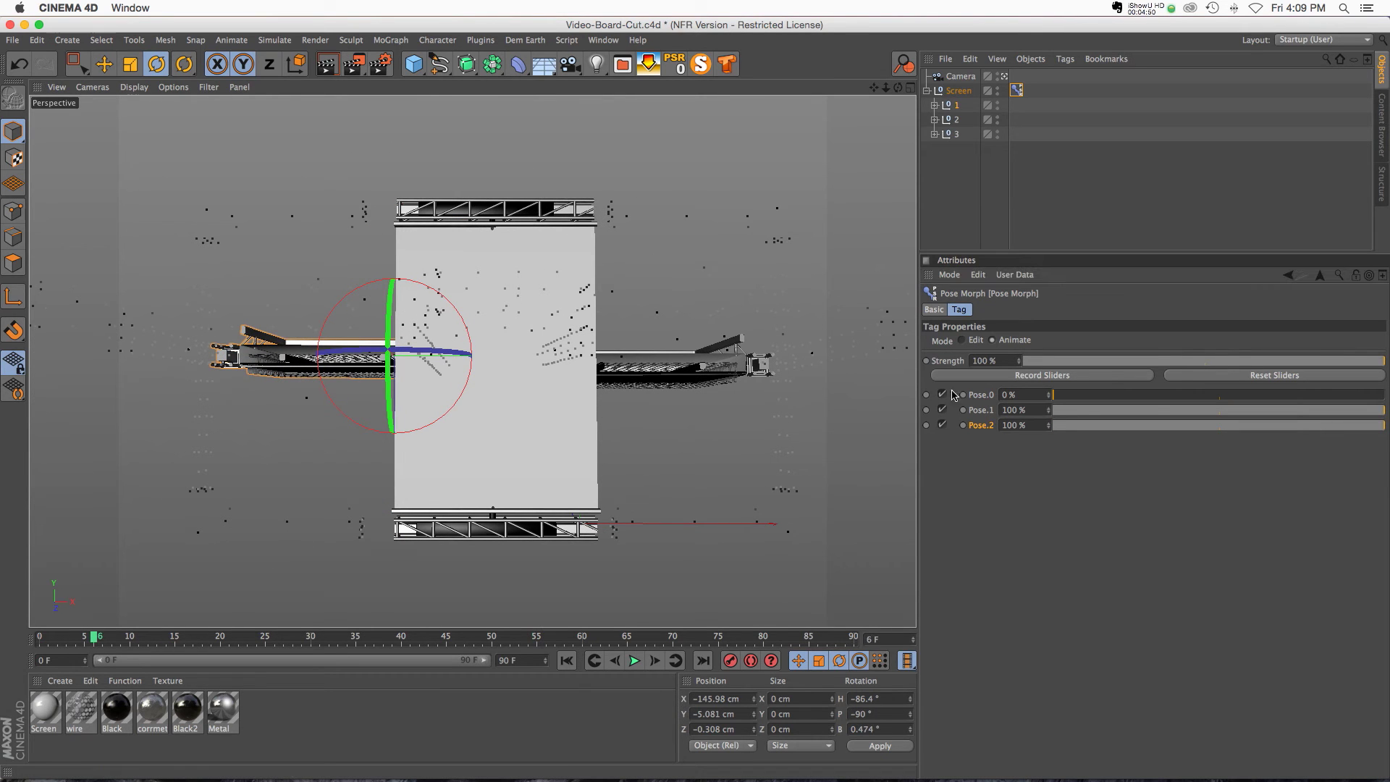
left_click(963, 410)
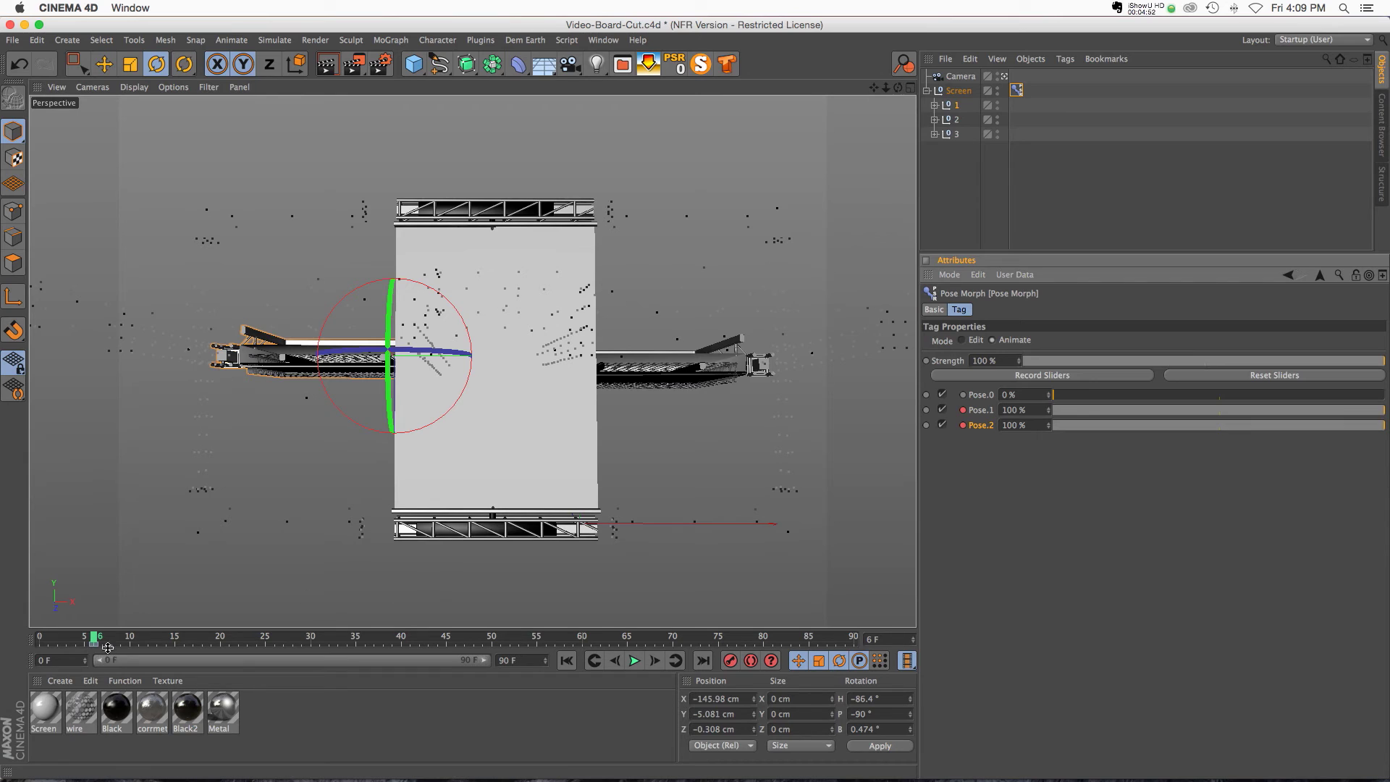
Keyframe Pose.1 at 0% and Pose.2 at 100% on frame 14, and duplicate these keys to frame 20 as a hold
left_click_drag(95, 638, 161, 640)
left_click_drag(1308, 414, 959, 408)
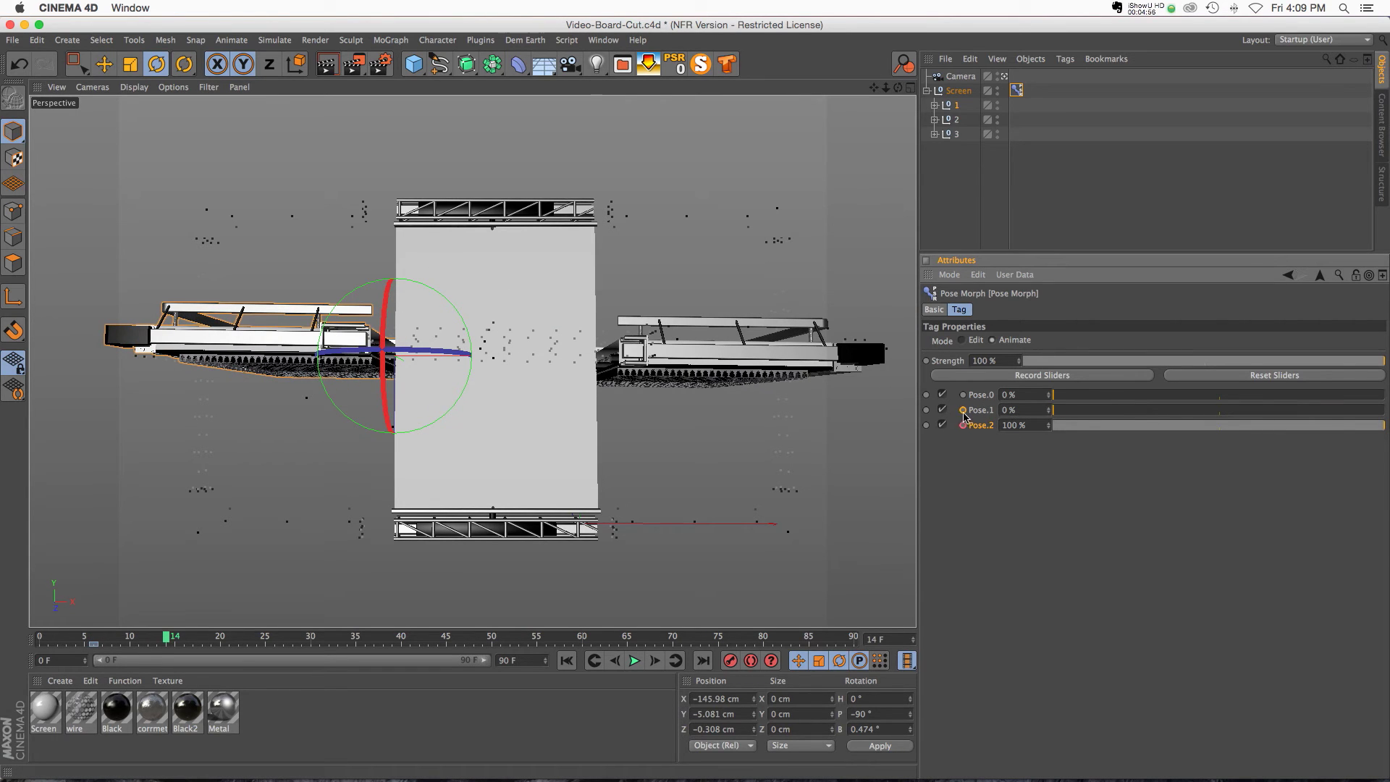
left_click_drag(166, 643, 294, 641)
Keyframe Pose.1 at 30% and Pose.2 at 0% on frame 28, and duplicate these keys to frame 36 as a hold
left_click(1016, 89)
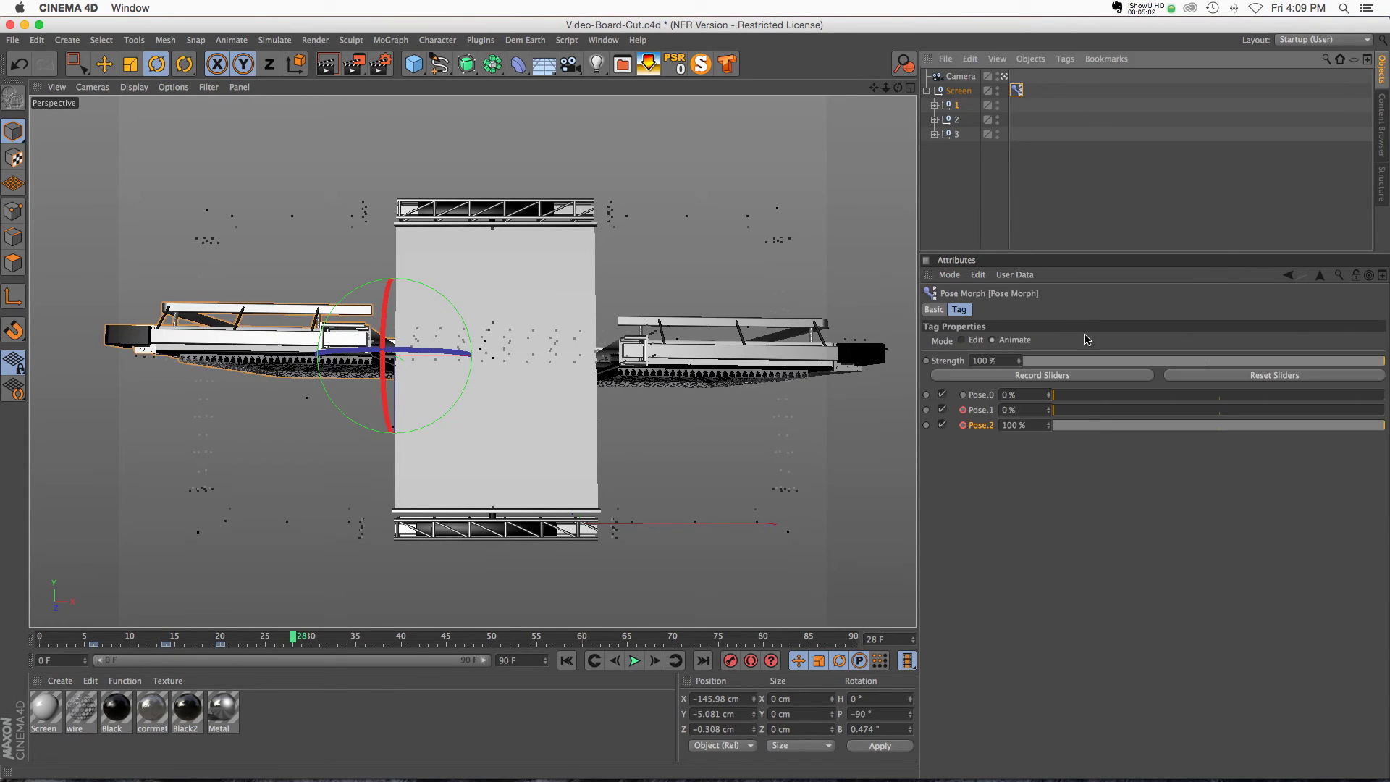
left_click_drag(1288, 426, 1014, 432)
left_click(1080, 410)
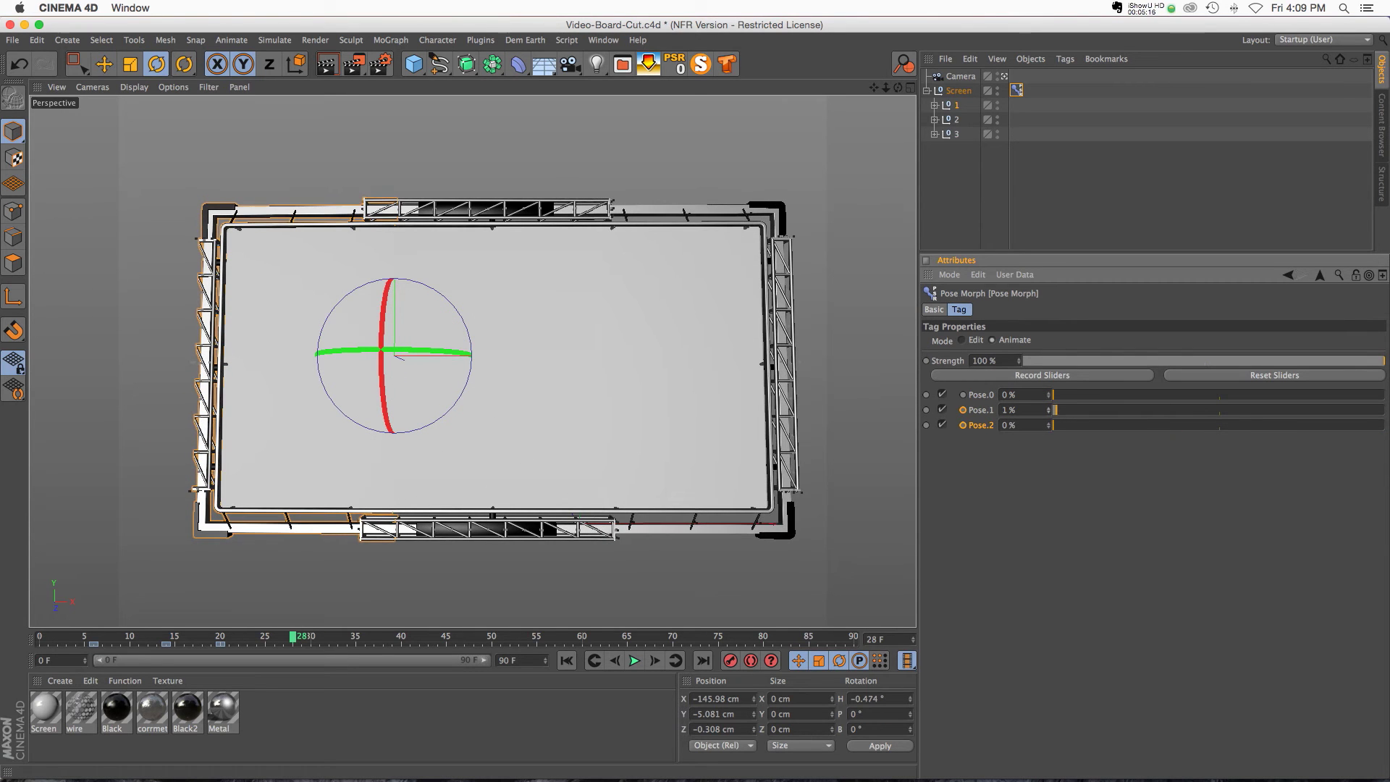
left_click_drag(1047, 412, 1152, 412)
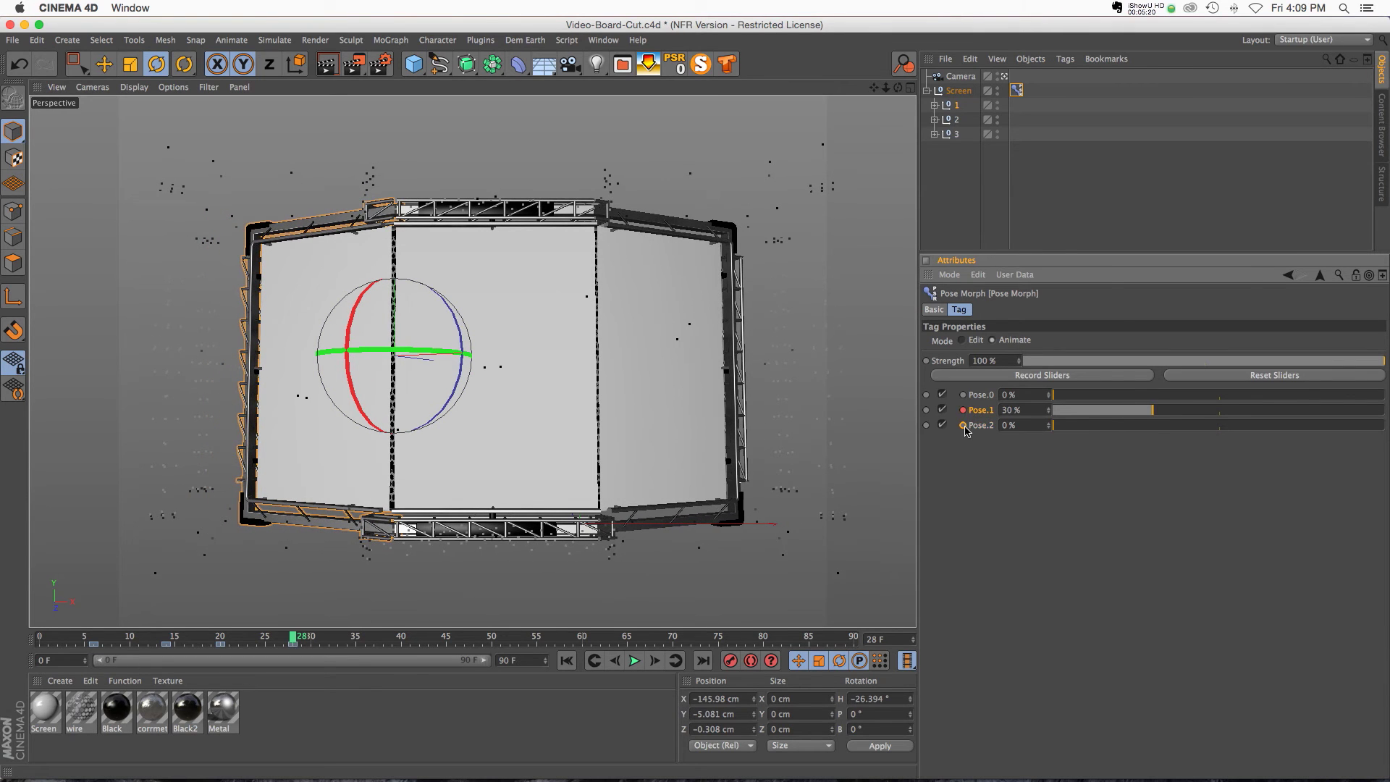
left_click_drag(292, 644, 347, 644)
key("super+z")
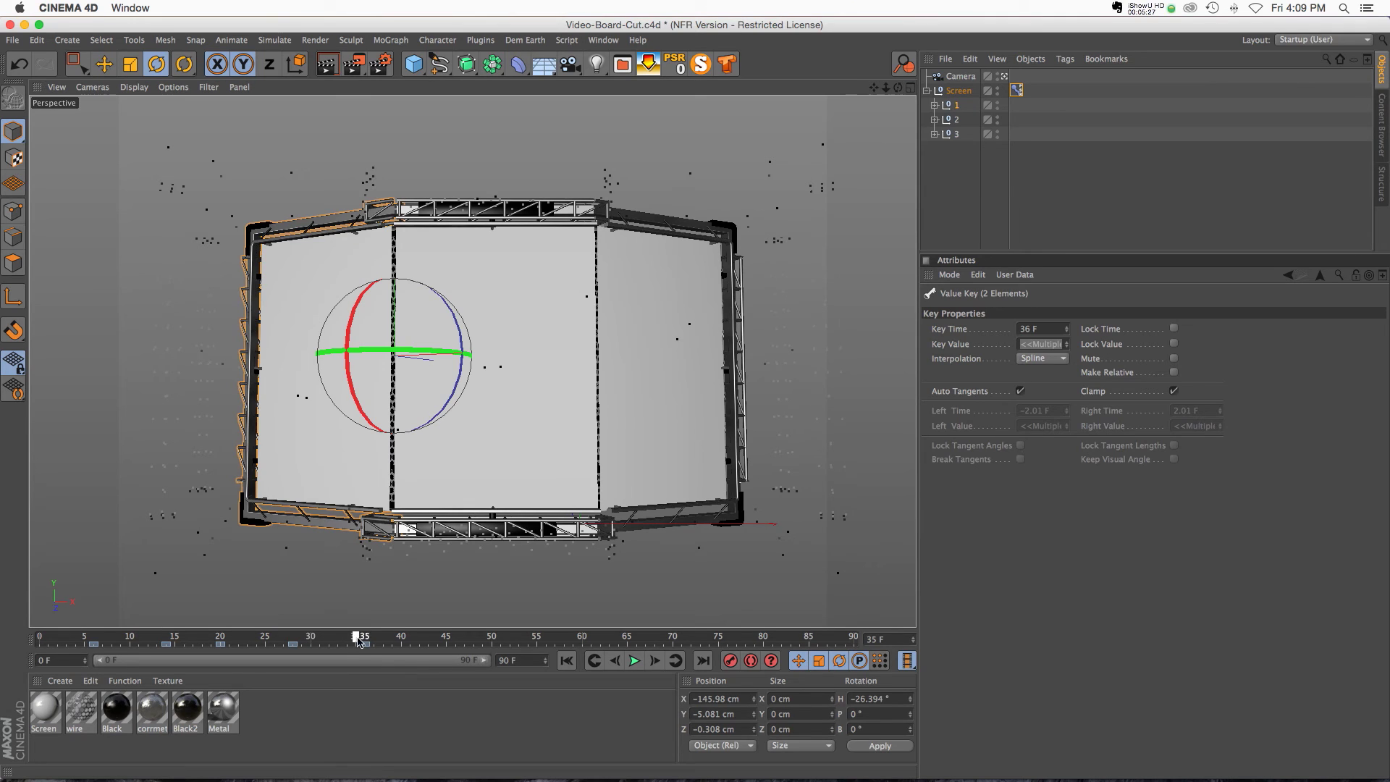
Set Pose.1 to -28% at frame 44 and keyframe it together with Pose.2 at 0%
left_click_drag(363, 640, 436, 634)
left_click(1016, 89)
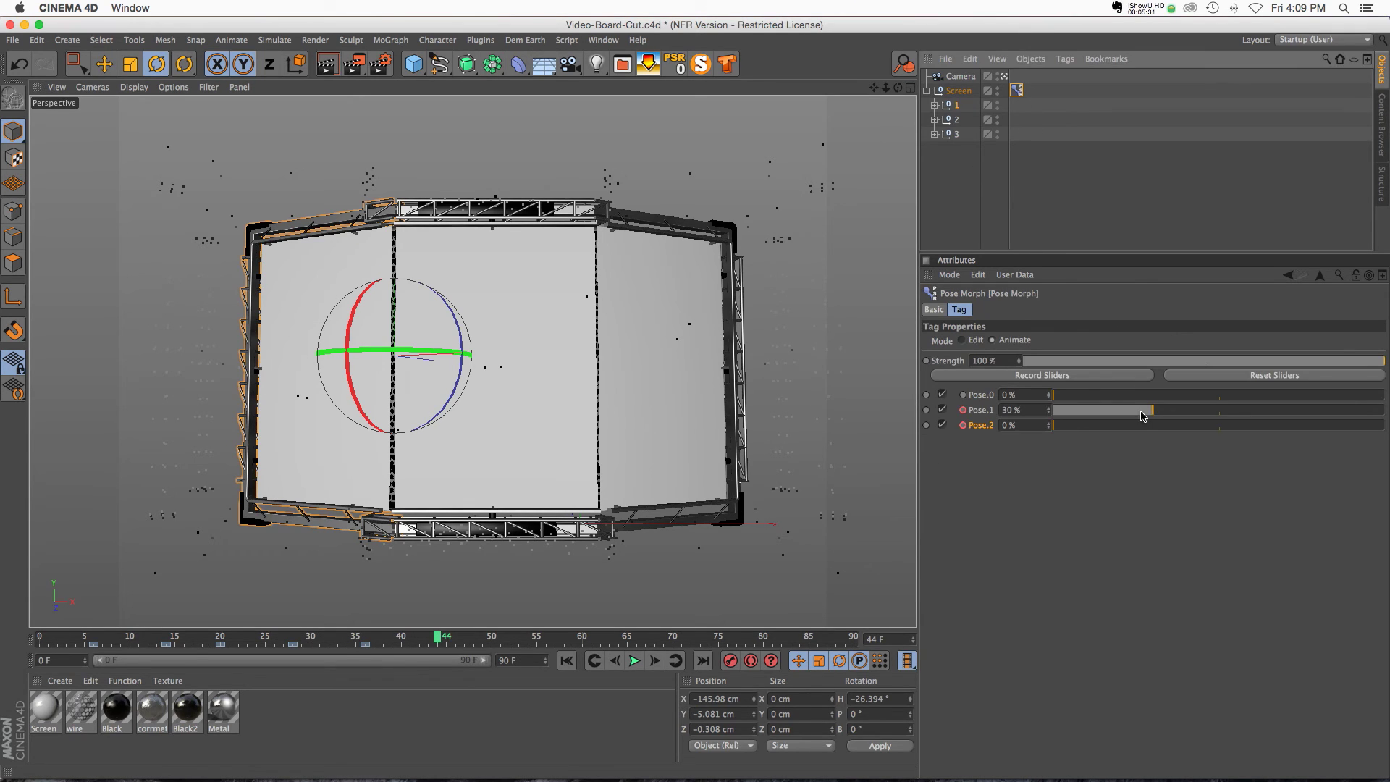
left_click_drag(1142, 416, 962, 415)
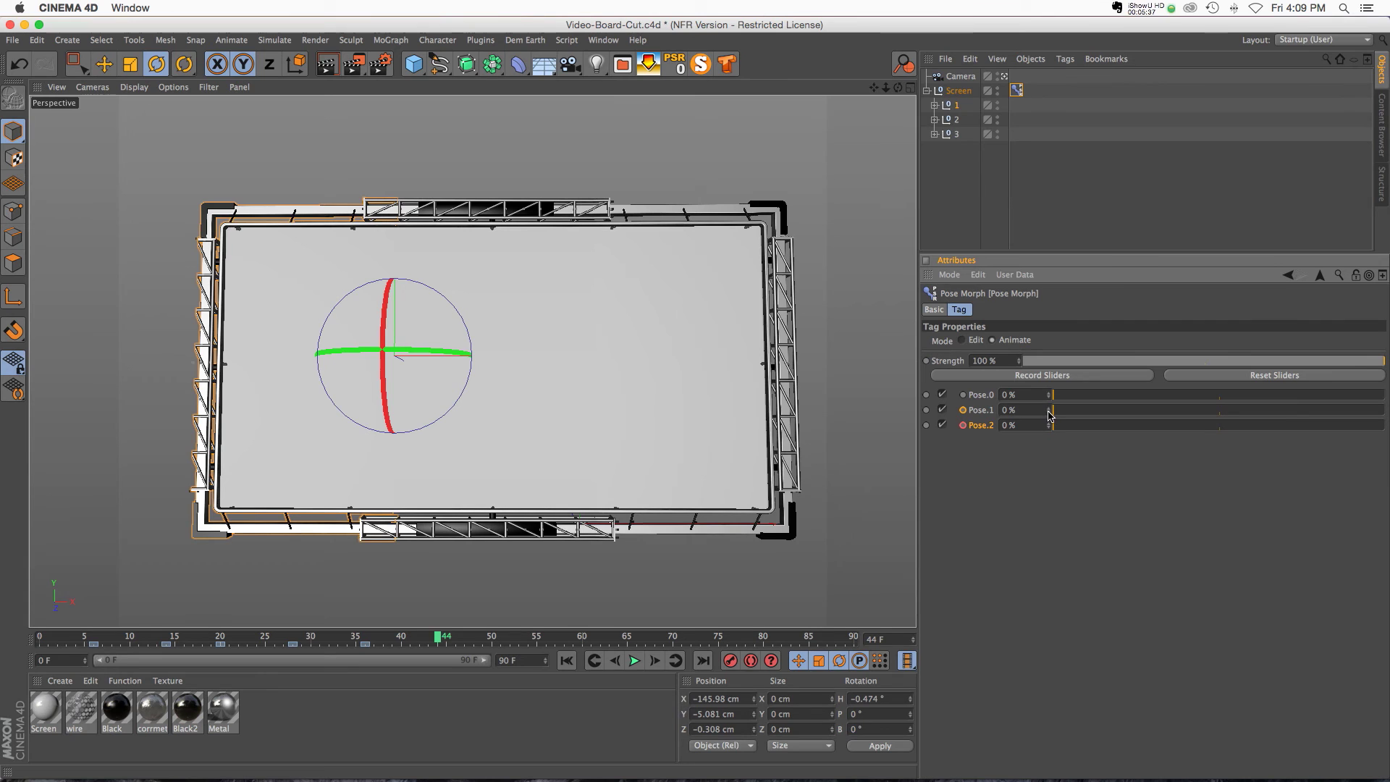
mouse_move(1049, 414)
left_mouse_down()
mouse_move(1049, 452)
mouse_move(1043, 397)
left_mouse_up()
left_click(962, 427)
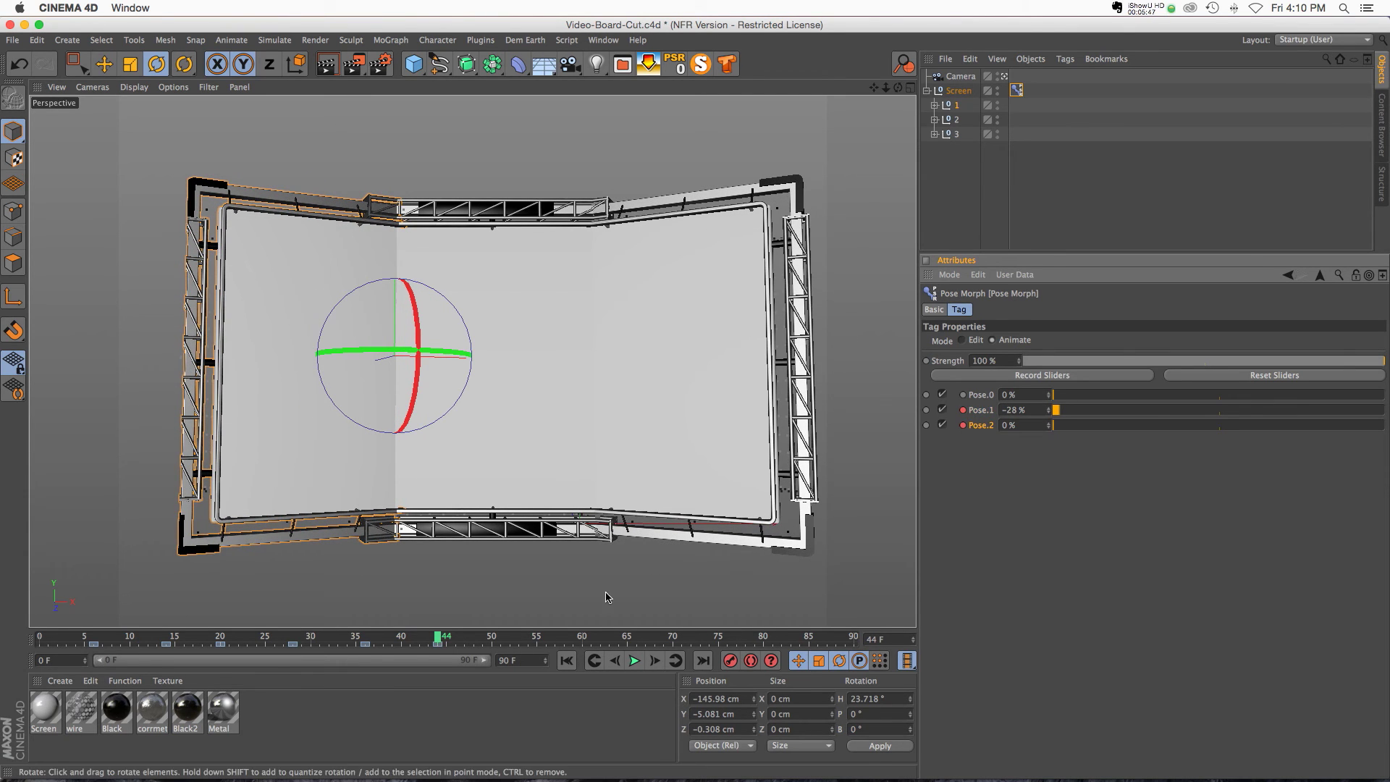
Scrub through the timeline and orbit around the board to review the folding animation of the side segments
left_click_drag(85, 643, 322, 634)
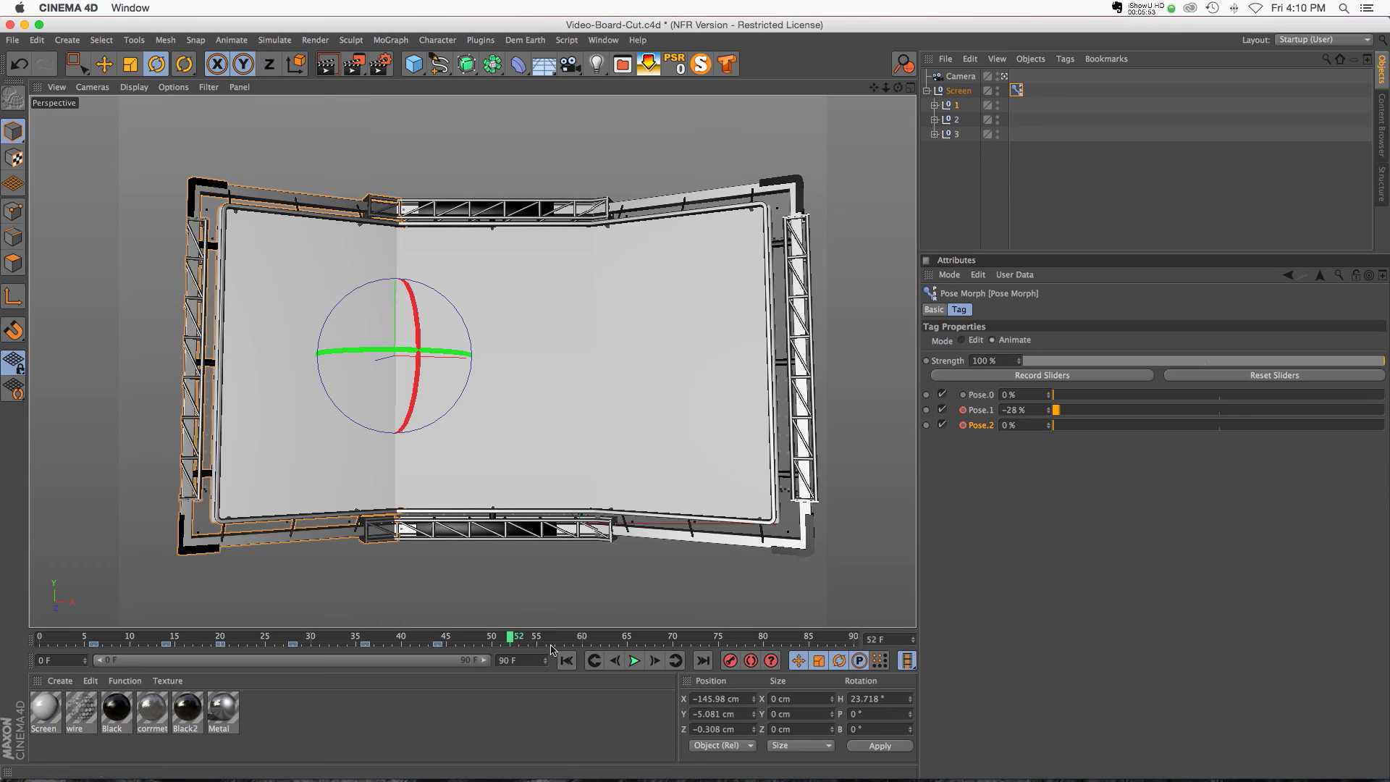
left_click_drag(103, 636, 464, 637)
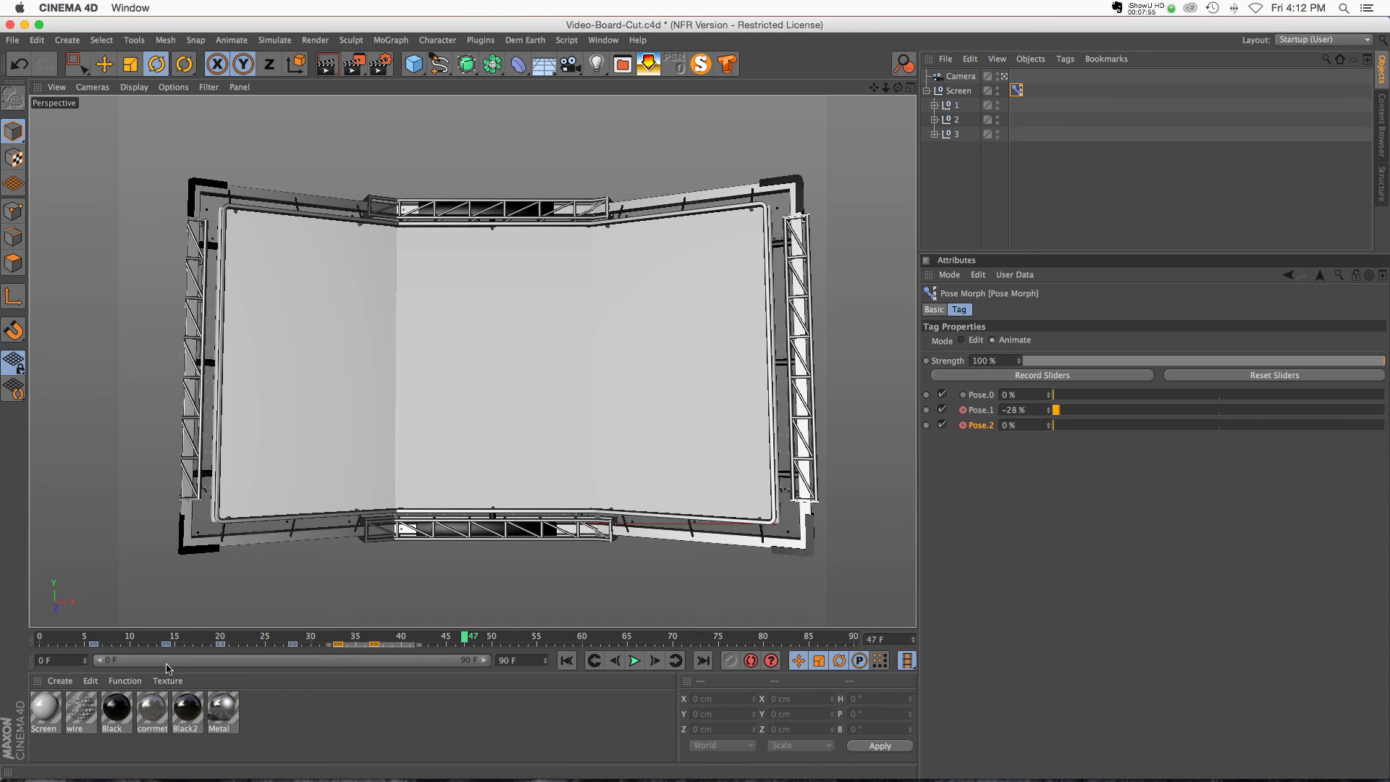
left_click_drag(114, 643, 346, 644)
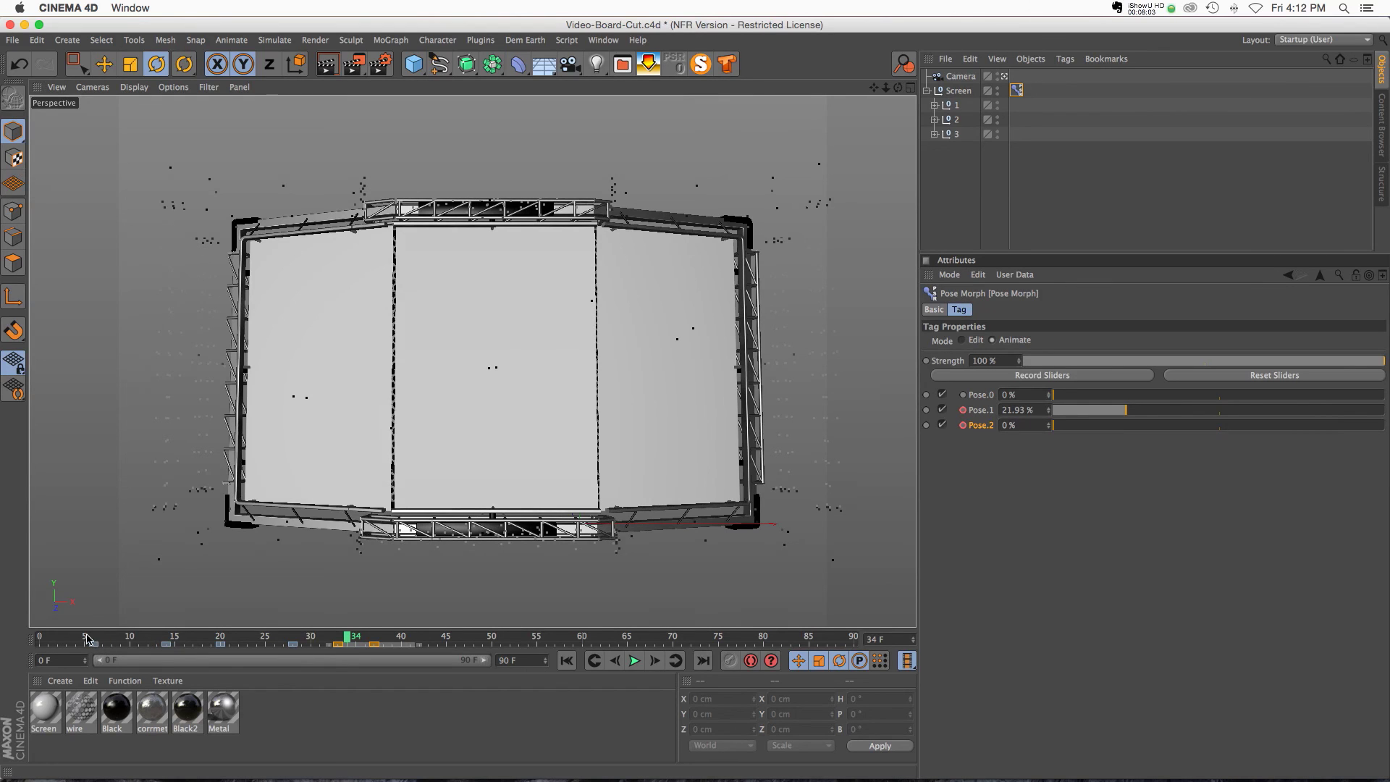
left_click_drag(86, 638, 464, 643)
left_click_drag(664, 326, 760, 362, "alt")
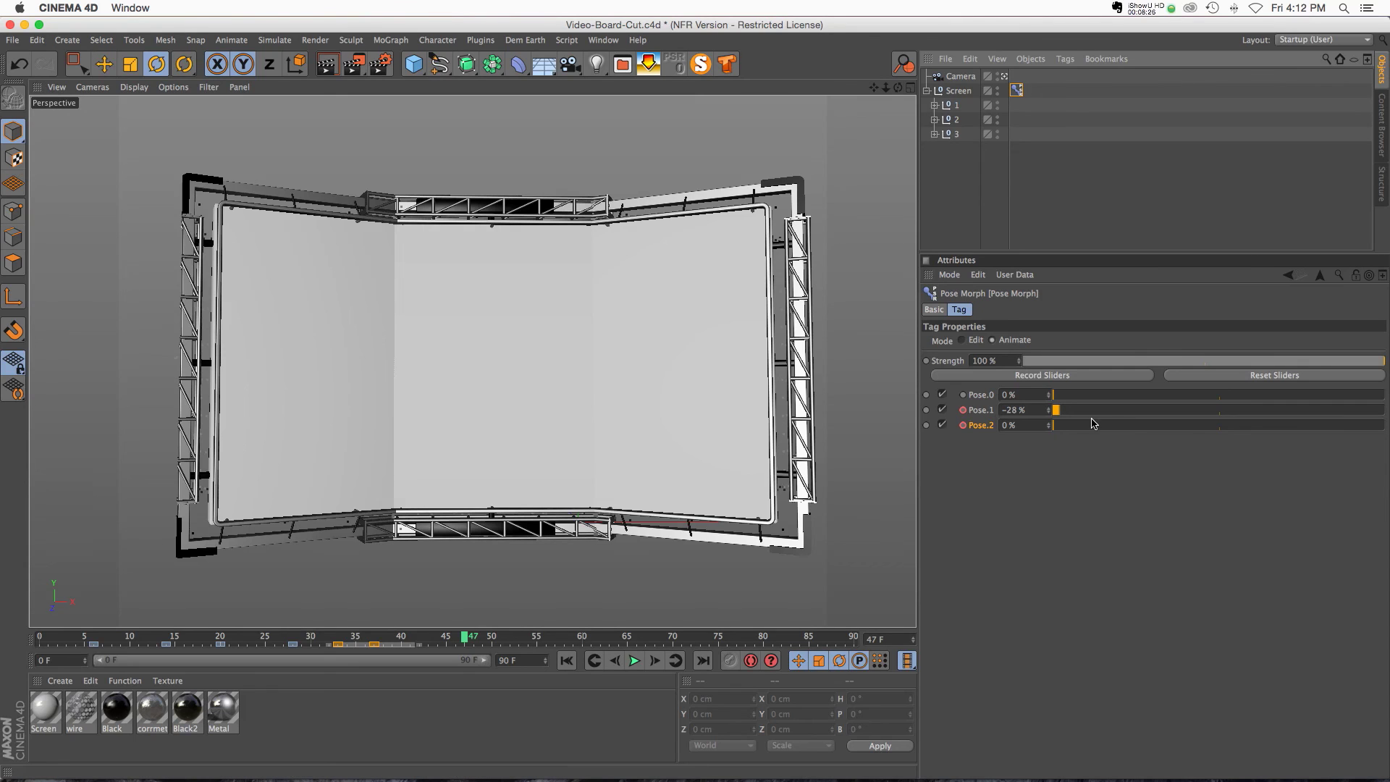
mouse_move(583, 438)
left_mouse_down("alt")
mouse_move(706, 371)
mouse_move(593, 443)
left_mouse_up("alt")
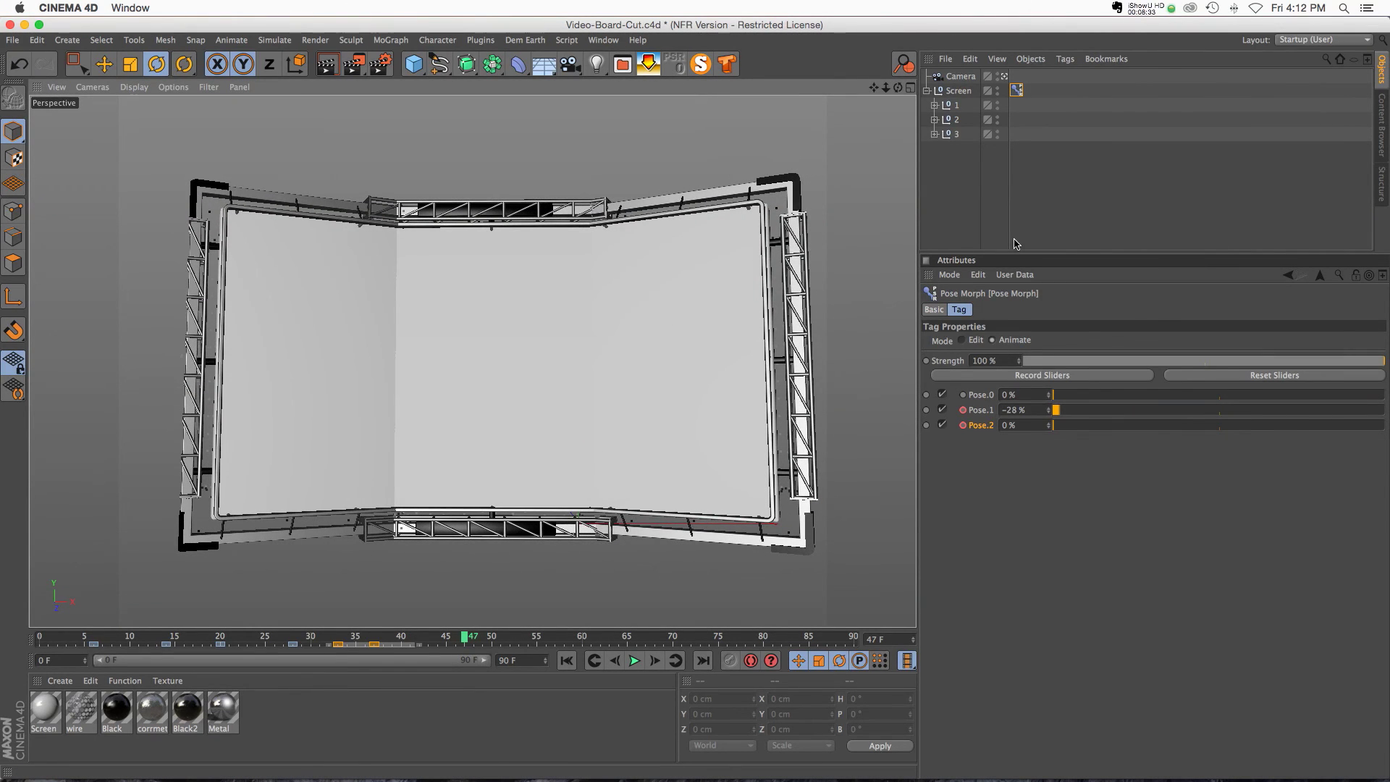